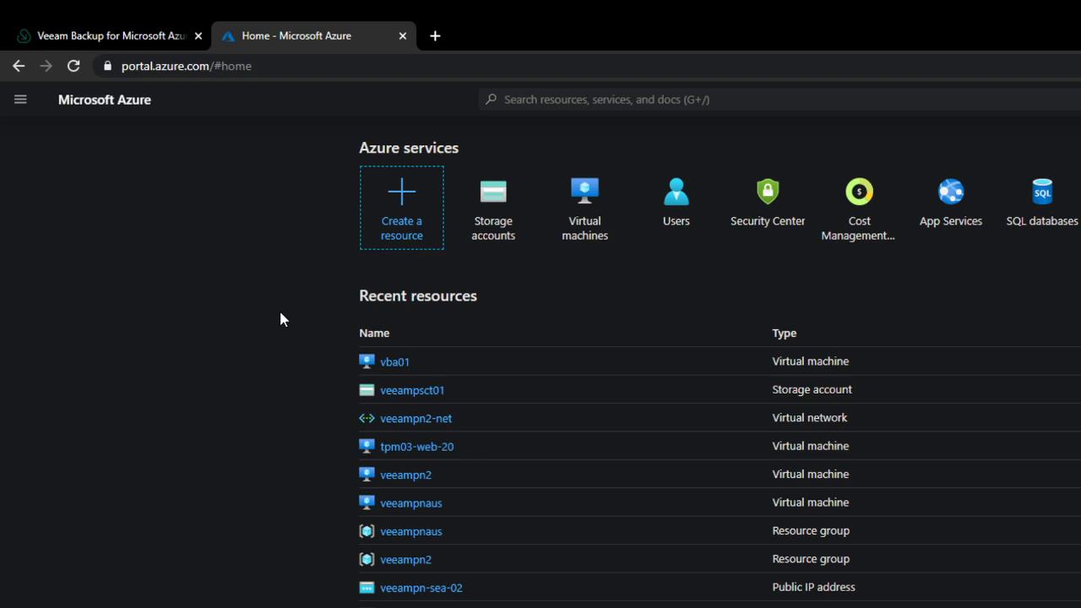
Try to find the Veeam offering by searching the Azure portal for "Veeam"
{"action": "left_click", "coordinate": [655, 102]}
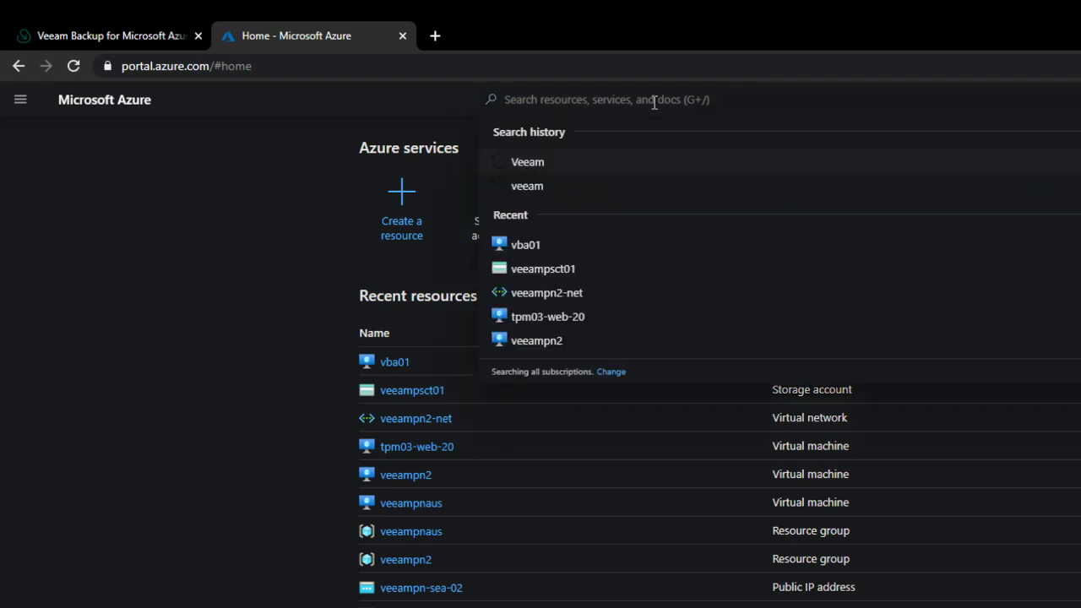
{"action": "type", "text": "veeam"}
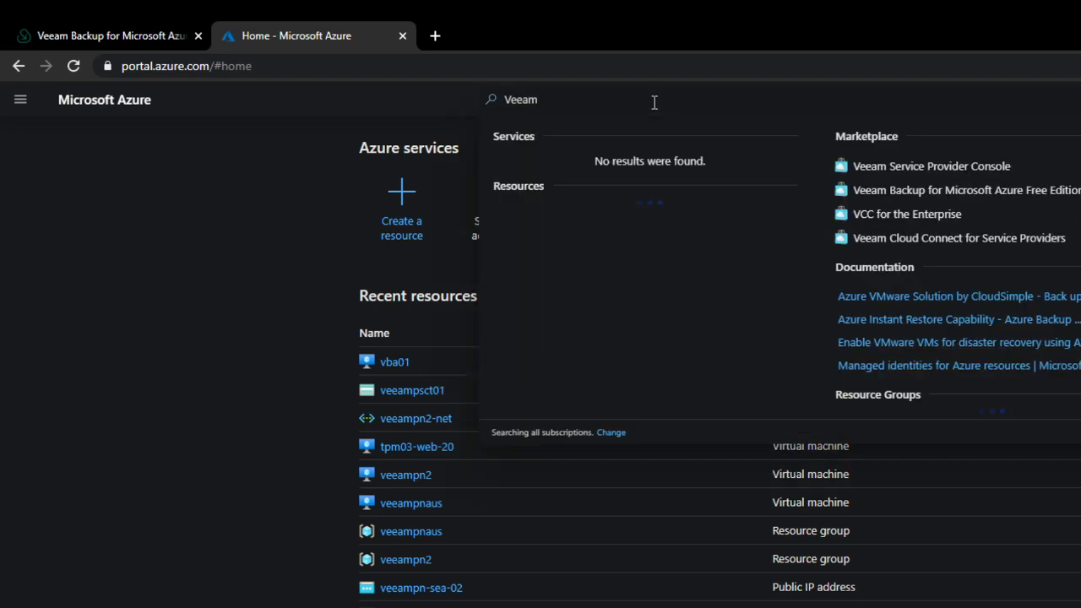
{"action": "key", "text": "Return"}
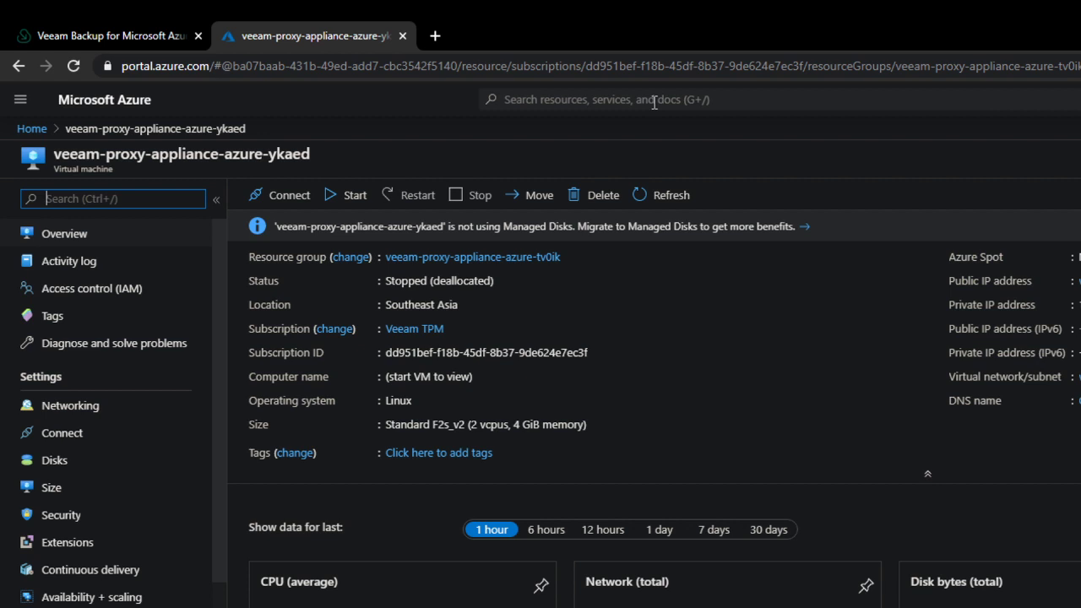
{"action": "left_click", "coordinate": [606, 98]}
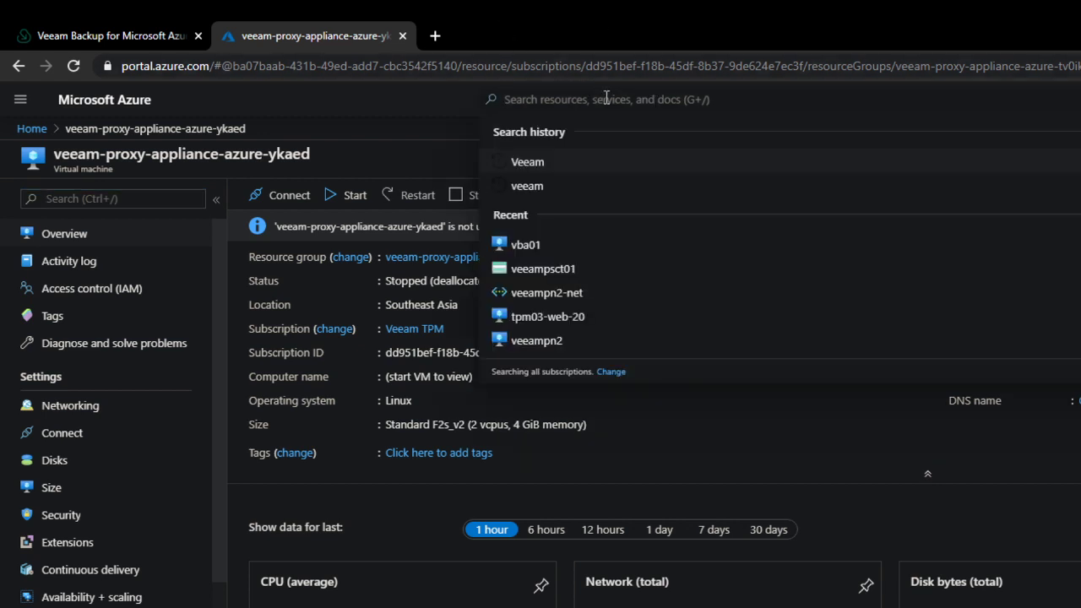
{"action": "left_click", "coordinate": [29, 103]}
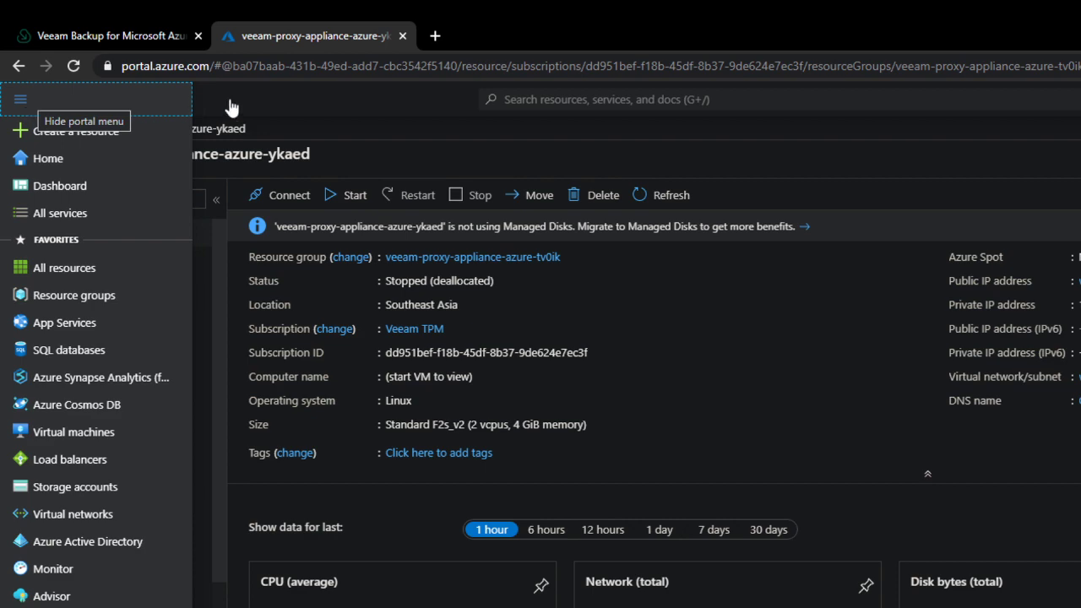
Search the web for "Azure Marketplace"
{"action": "left_click", "coordinate": [317, 72]}
{"action": "type", "text": "Vee"}
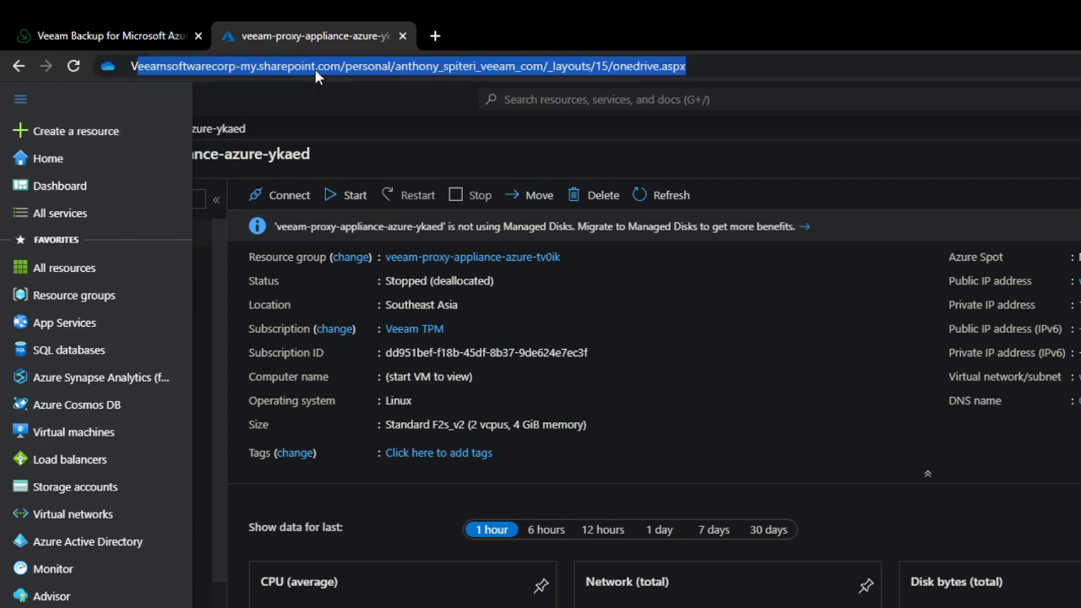
{"action": "key", "text": "BackSpace"}
{"action": "key", "text": "BackSpace"}
{"action": "key", "text": "BackSpace"}
{"action": "key", "text": "BackSpace"}
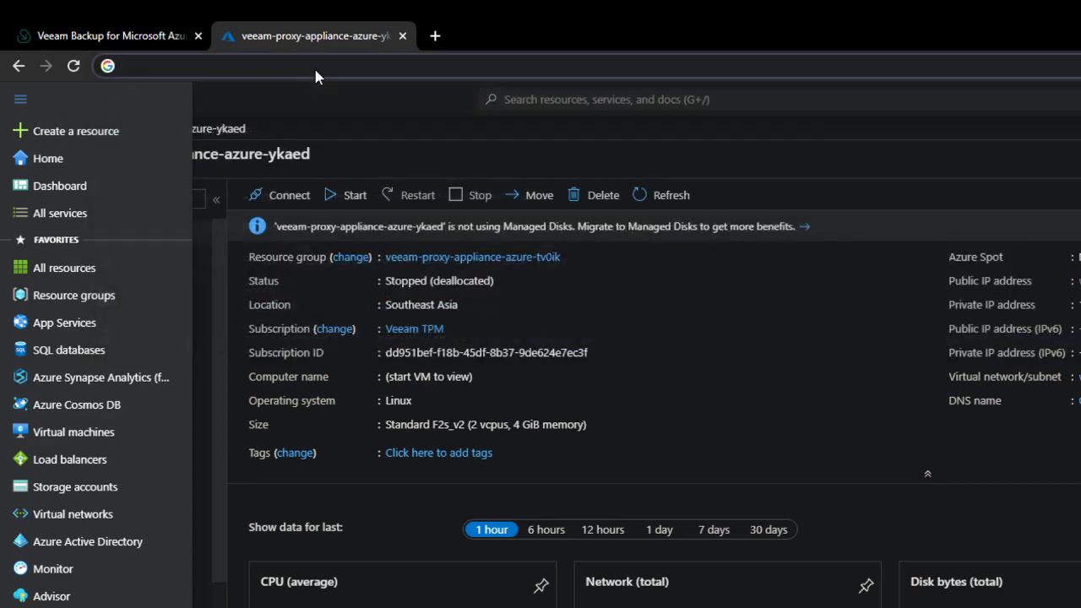
{"action": "type", "text": "Azure Marketplace"}
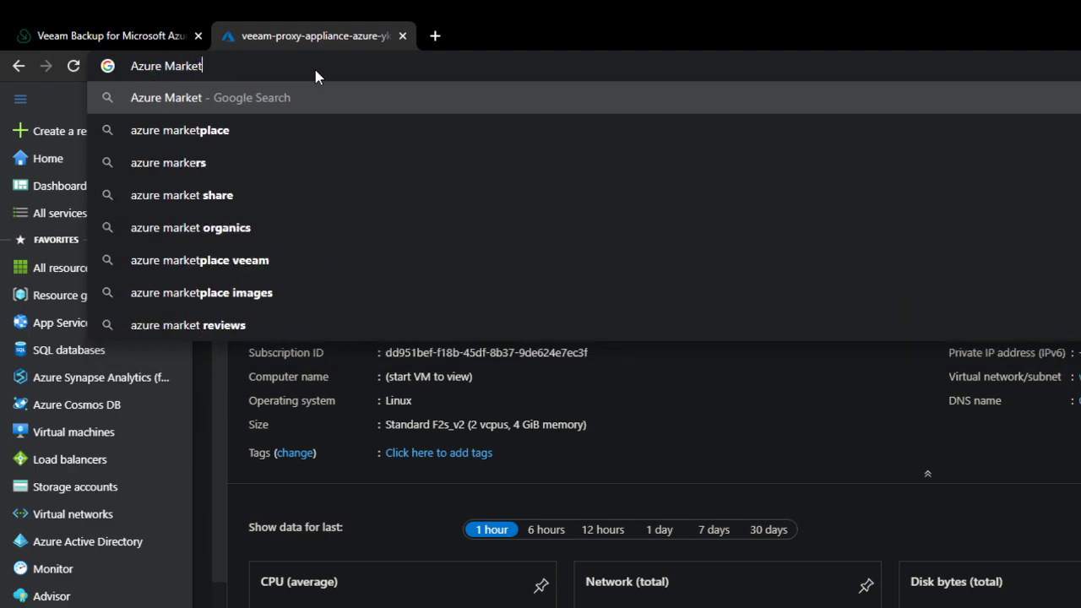
{"action": "key", "text": "Return"}
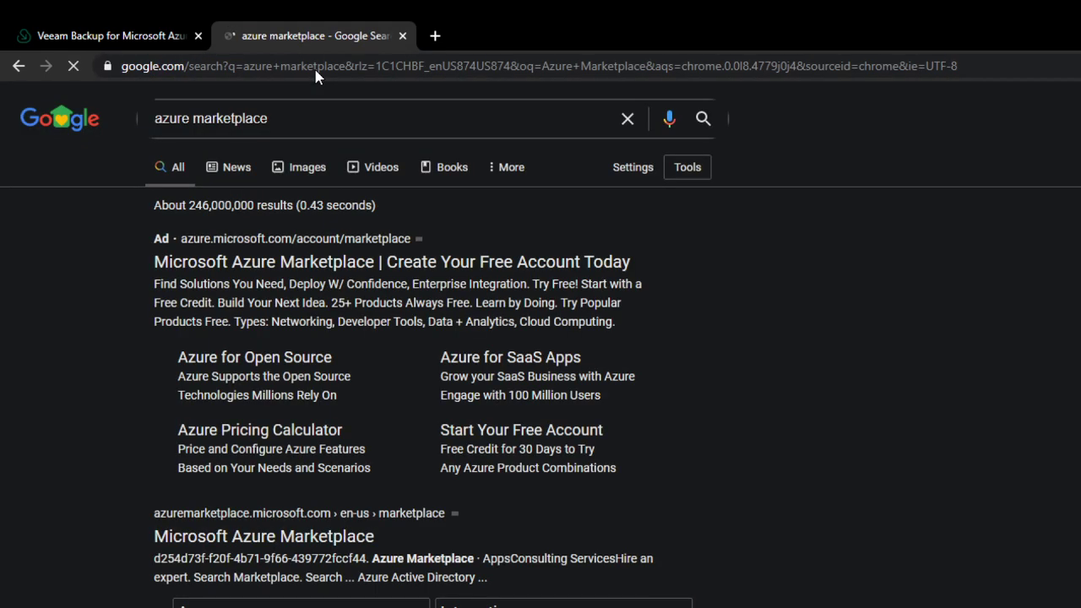
Go to the Azure Marketplace by way of the advertised Microsoft Azure site
{"action": "left_click", "coordinate": [349, 264]}
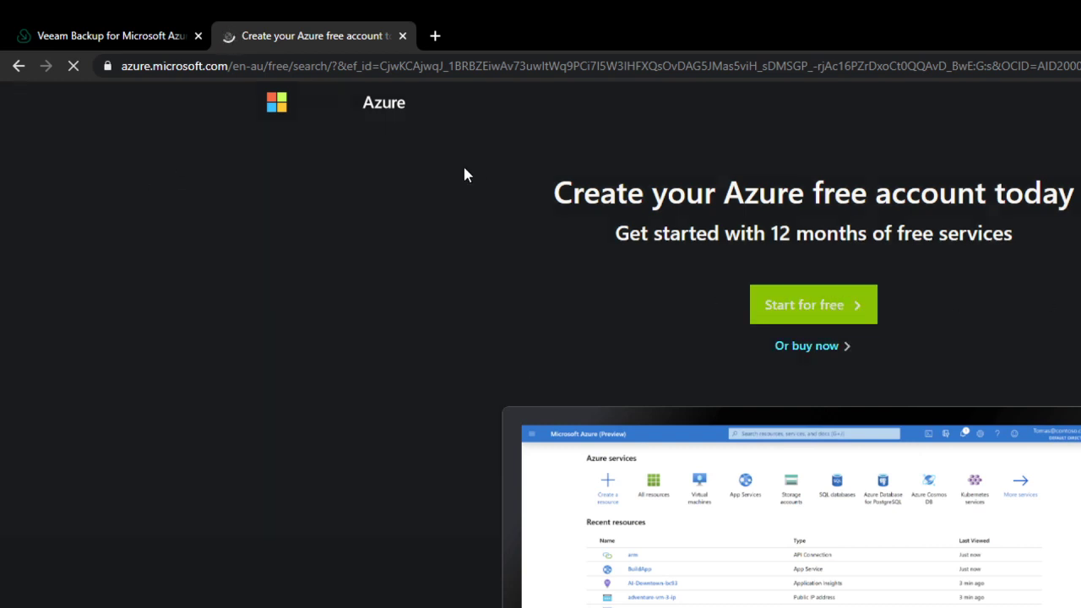
{"action": "left_click", "coordinate": [387, 117]}
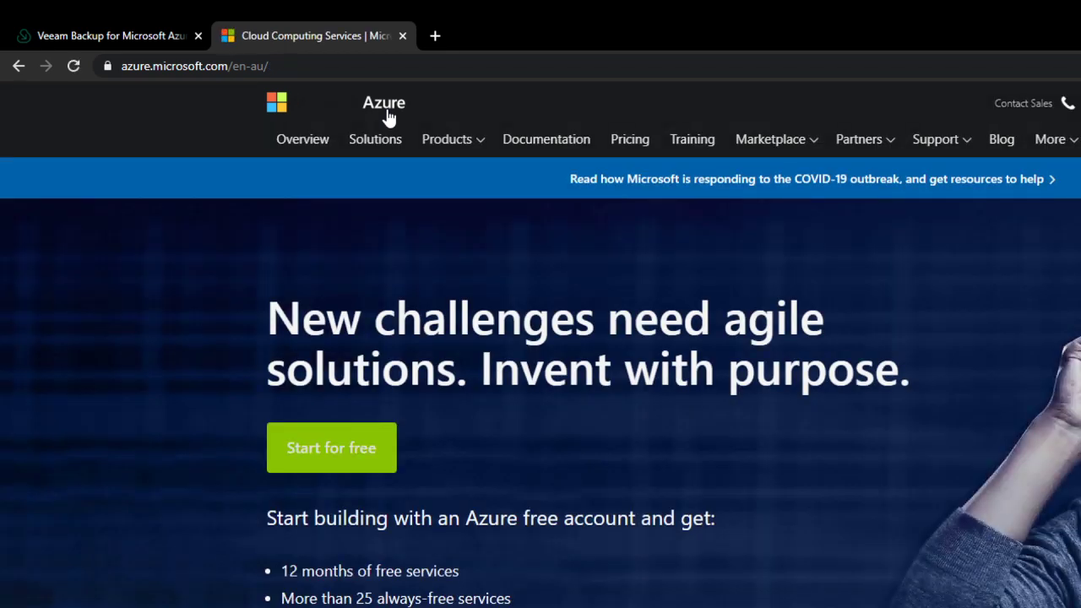
{"action": "left_click", "coordinate": [781, 152]}
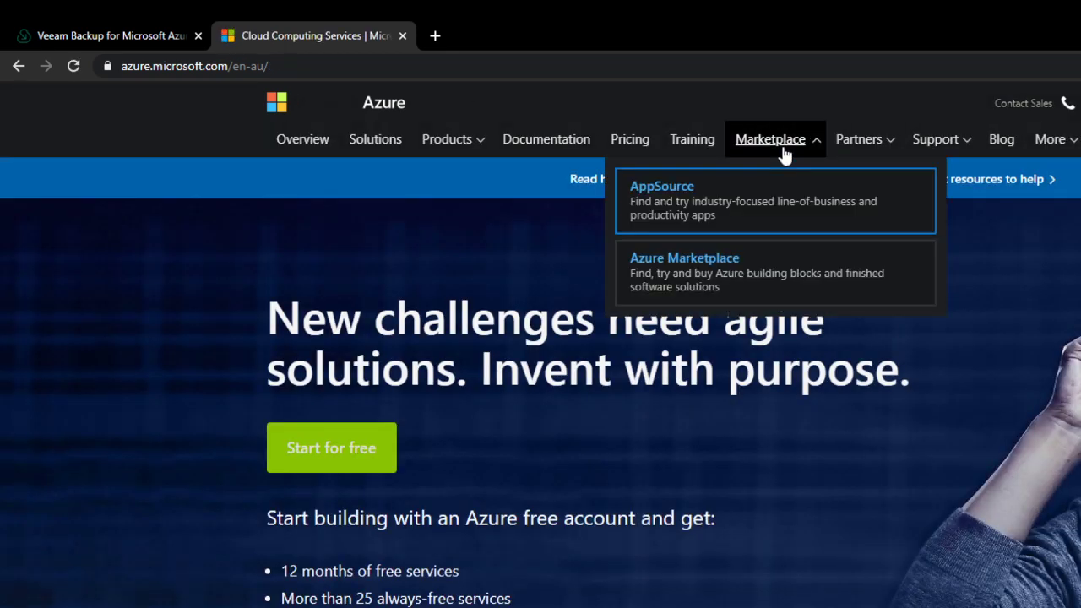
{"action": "left_click", "coordinate": [688, 287]}
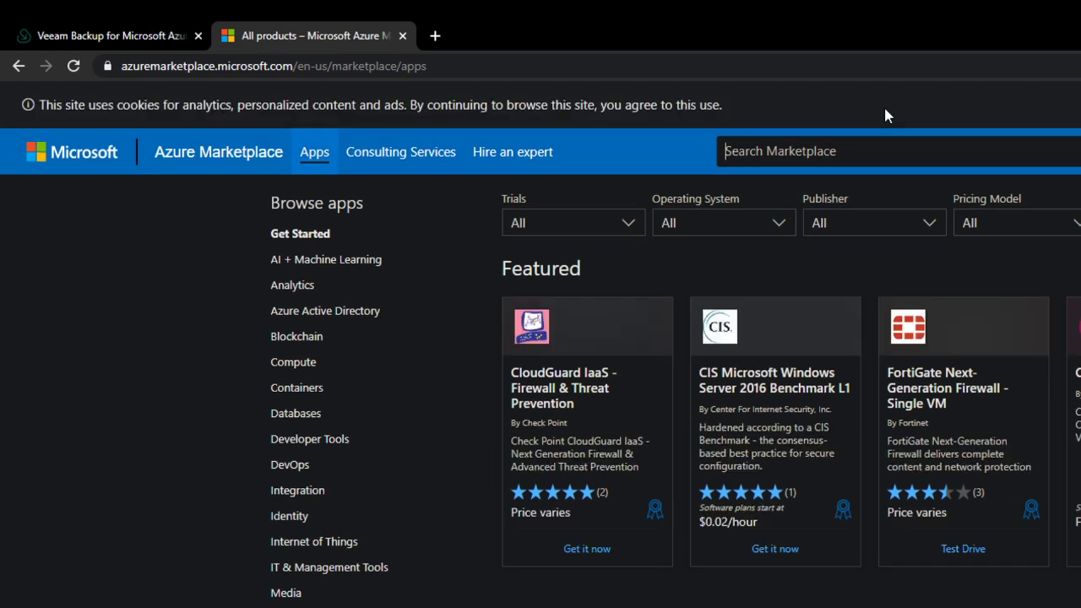
Search all Azure Marketplace apps for "Veeam"
{"action": "type", "text": "Azure"}
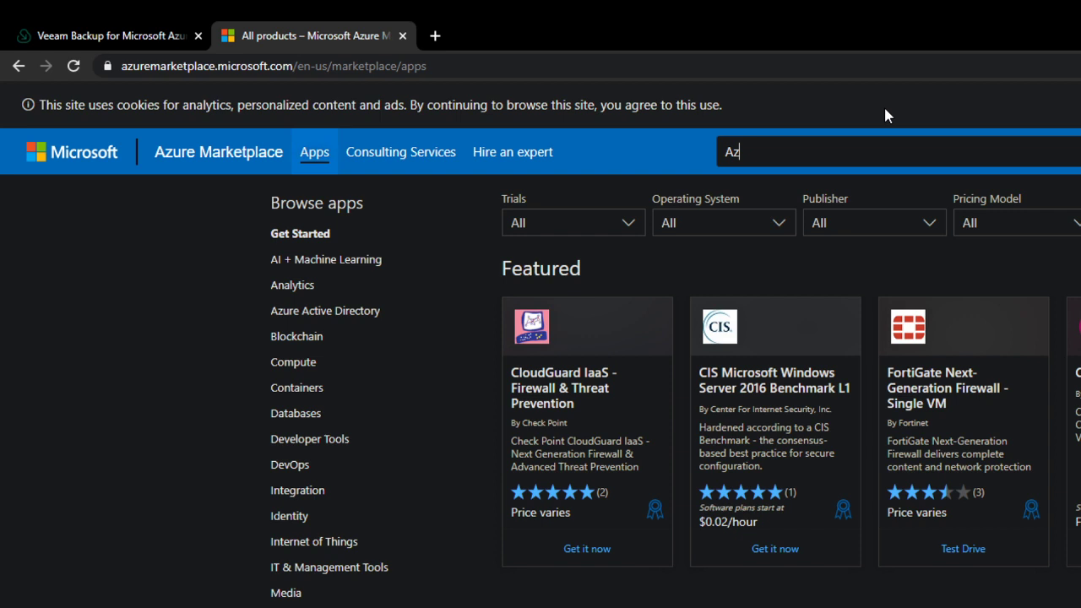
{"action": "key", "text": "BackSpace"}
{"action": "key", "text": "BackSpace"}
{"action": "key", "text": "BackSpace"}
{"action": "key", "text": "BackSpace"}
{"action": "key", "text": "BackSpace"}
{"action": "type", "text": "Veeam"}
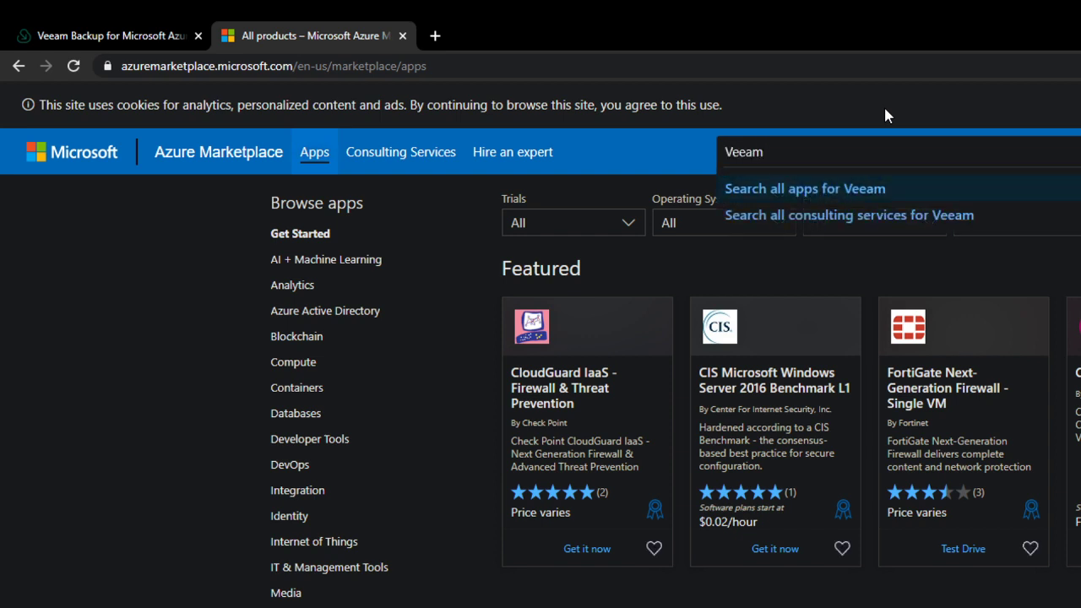
{"action": "key", "text": "Return"}
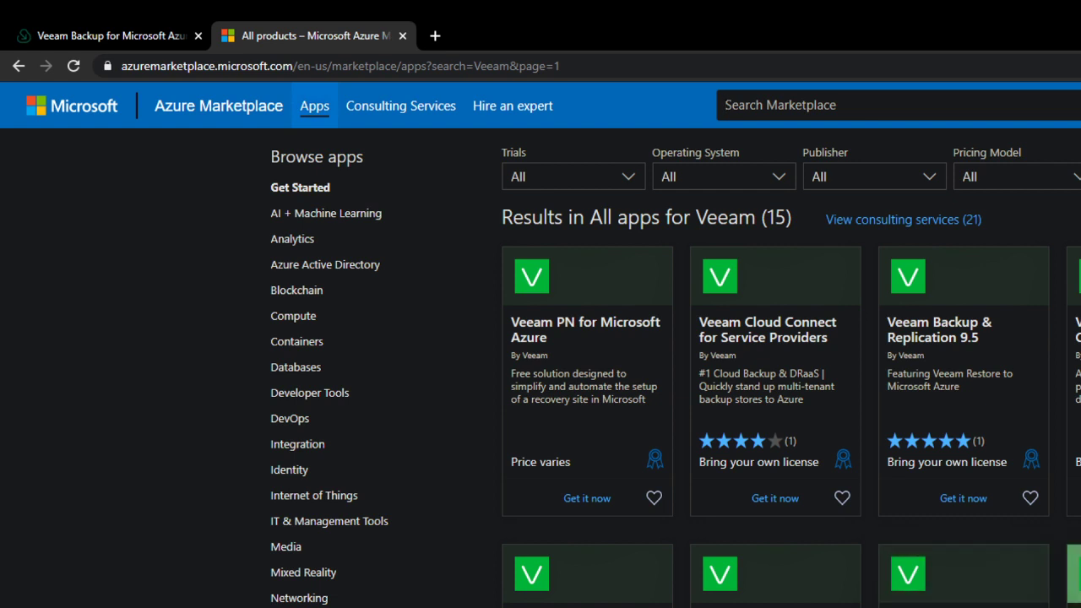
Get Veeam Backup for Microsoft Azure Free Edition from the marketplace and start creating its virtual machine in the Azure portal
{"action": "left_click", "coordinate": [1075, 574]}
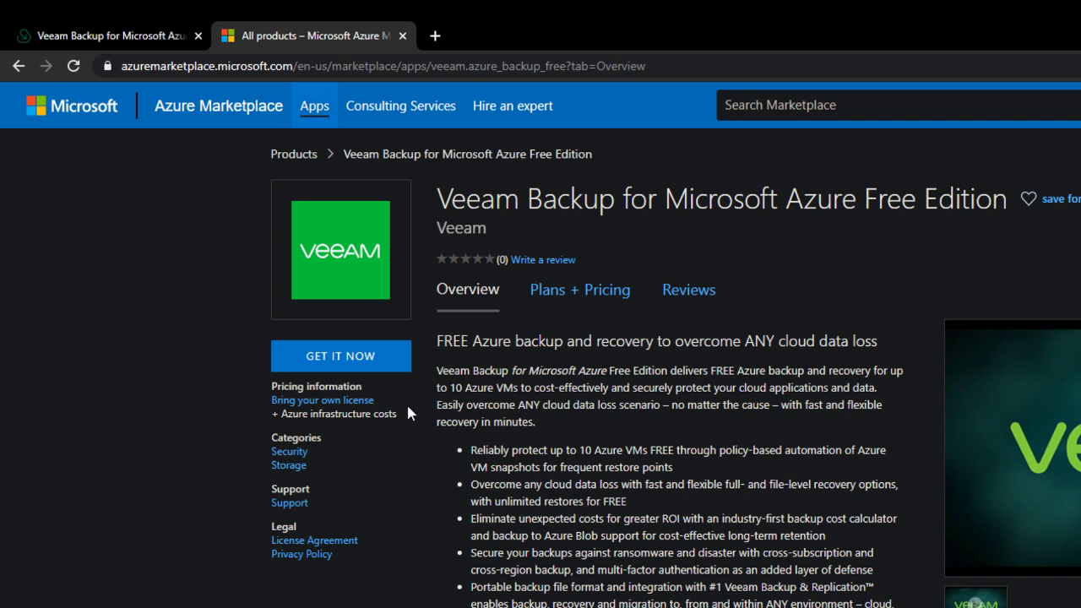
{"action": "left_click", "coordinate": [320, 358]}
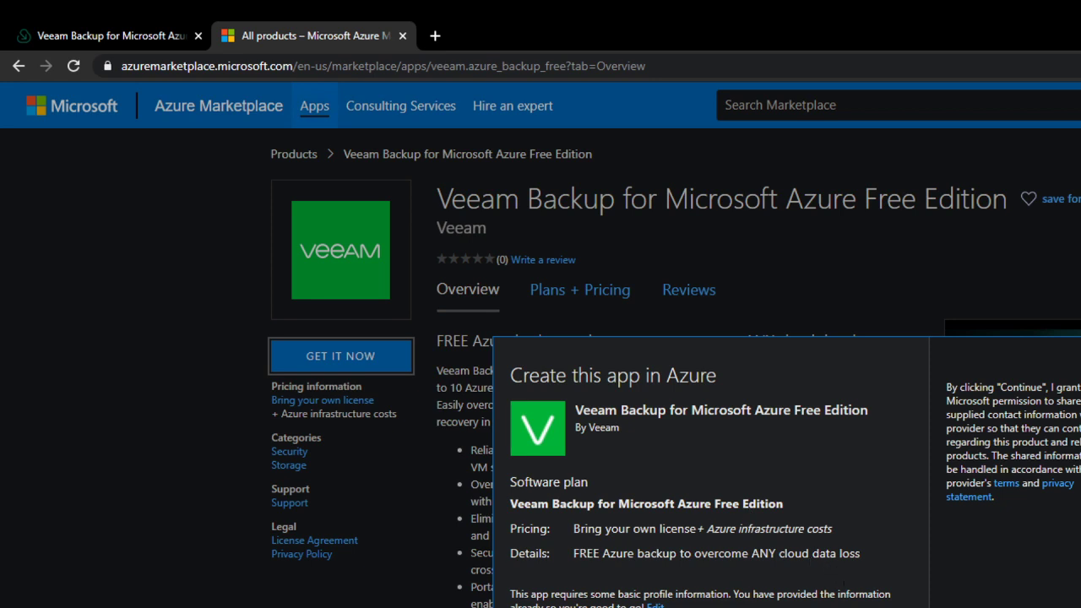
{"action": "left_click", "coordinate": [988, 605]}
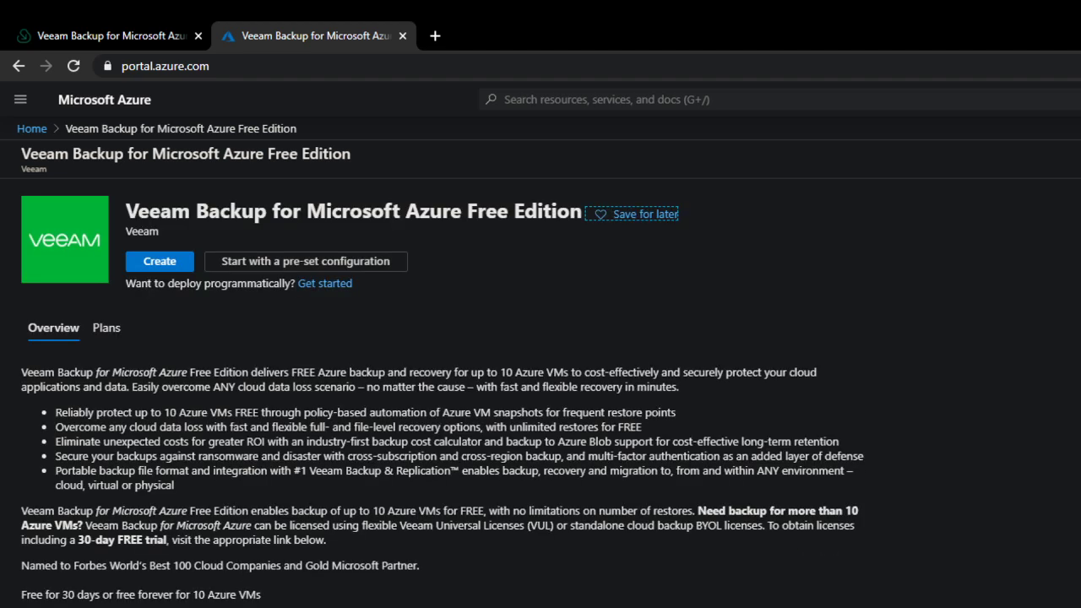
{"action": "left_click", "coordinate": [157, 263]}
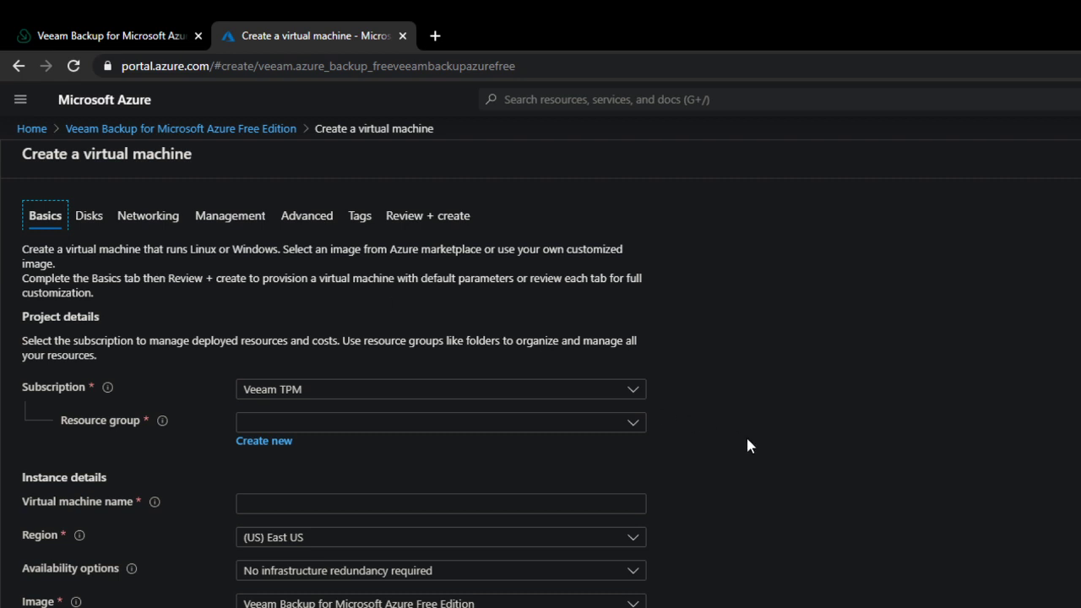
Review the basic project and instance settings for the new virtual machine, including the existing resource groups available
{"action": "scroll", "coordinate": [747, 445], "scroll_direction": "down", "scroll_amount": 1}
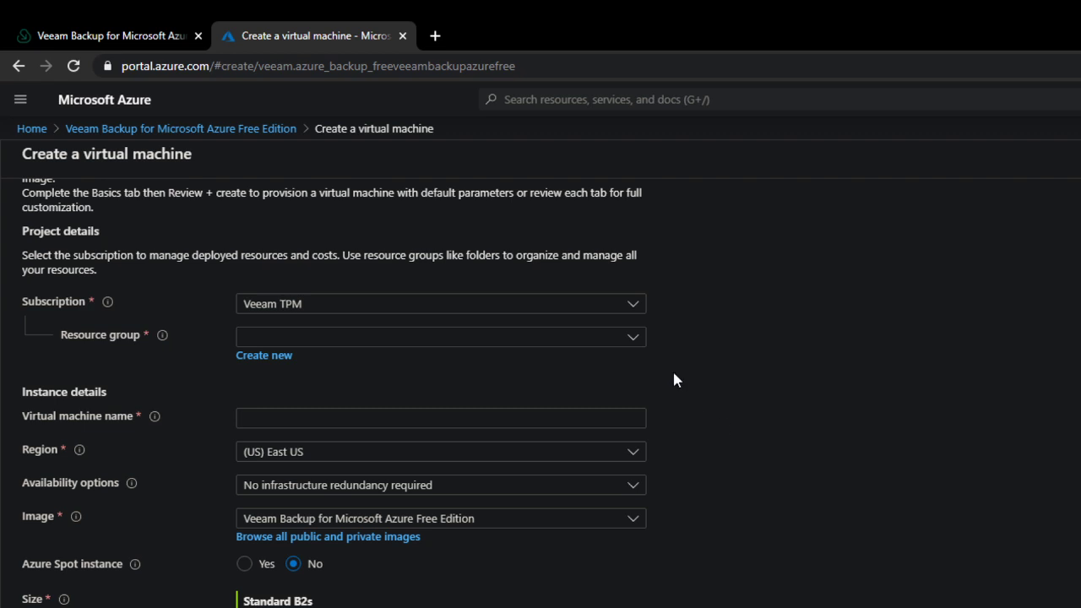
{"action": "left_click", "coordinate": [635, 343]}
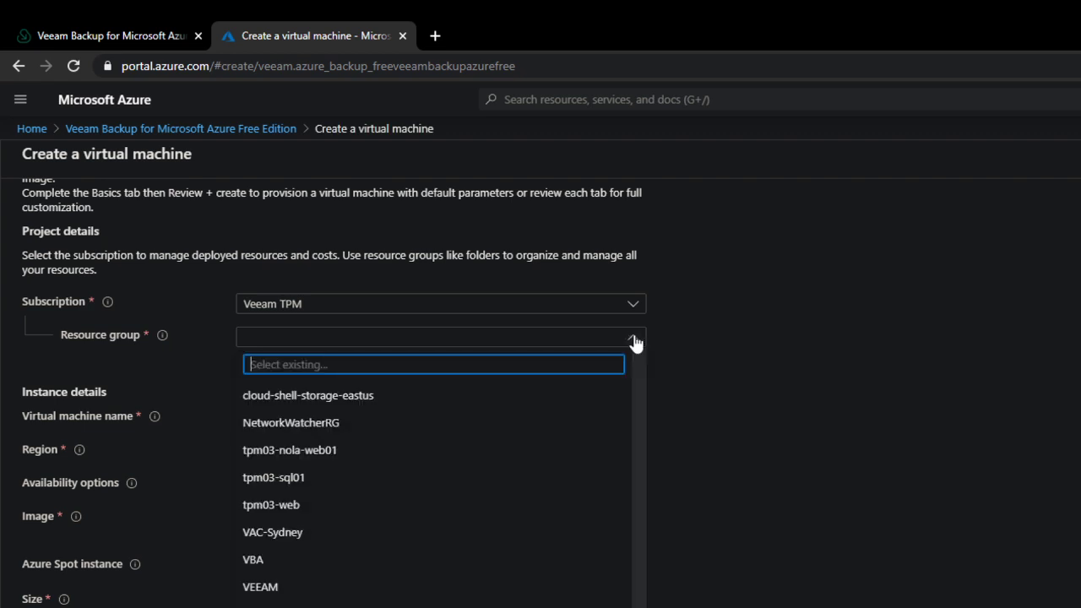
{"action": "left_click", "coordinate": [635, 342]}
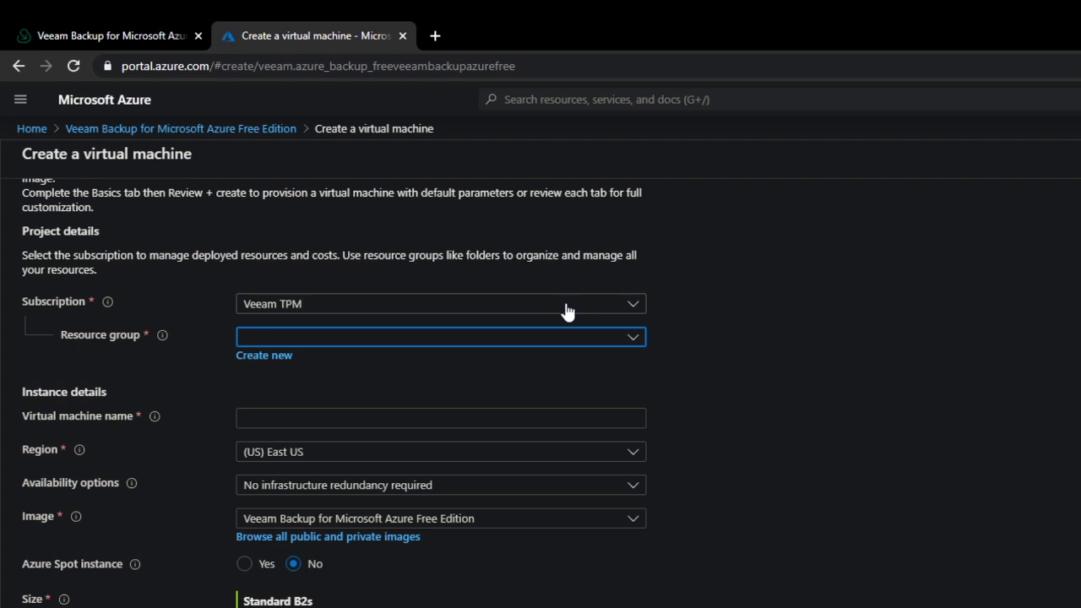
{"action": "left_click", "coordinate": [637, 346]}
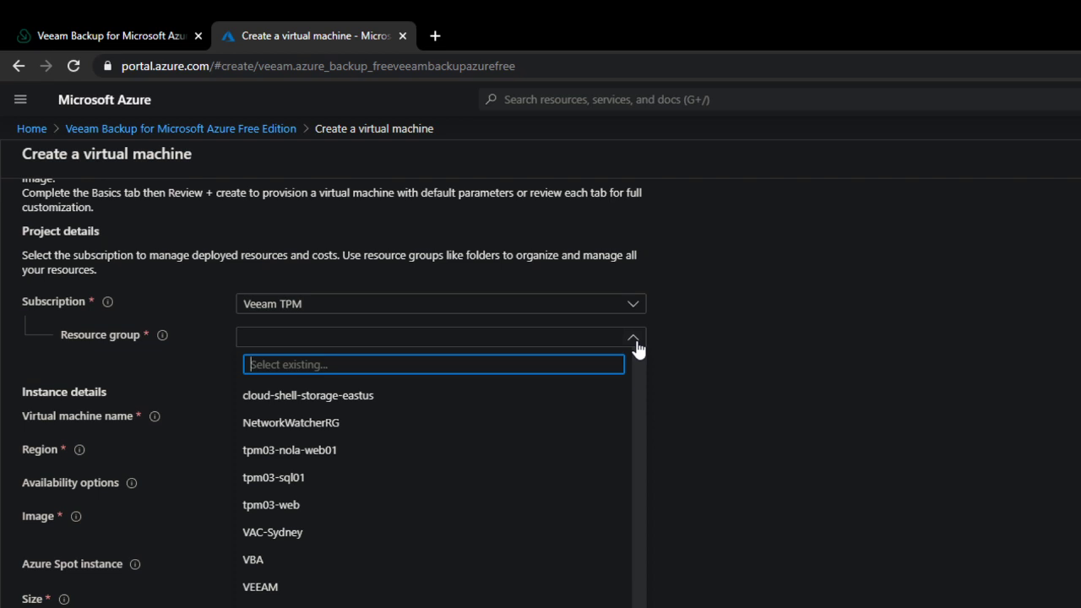
{"action": "left_click", "coordinate": [637, 346]}
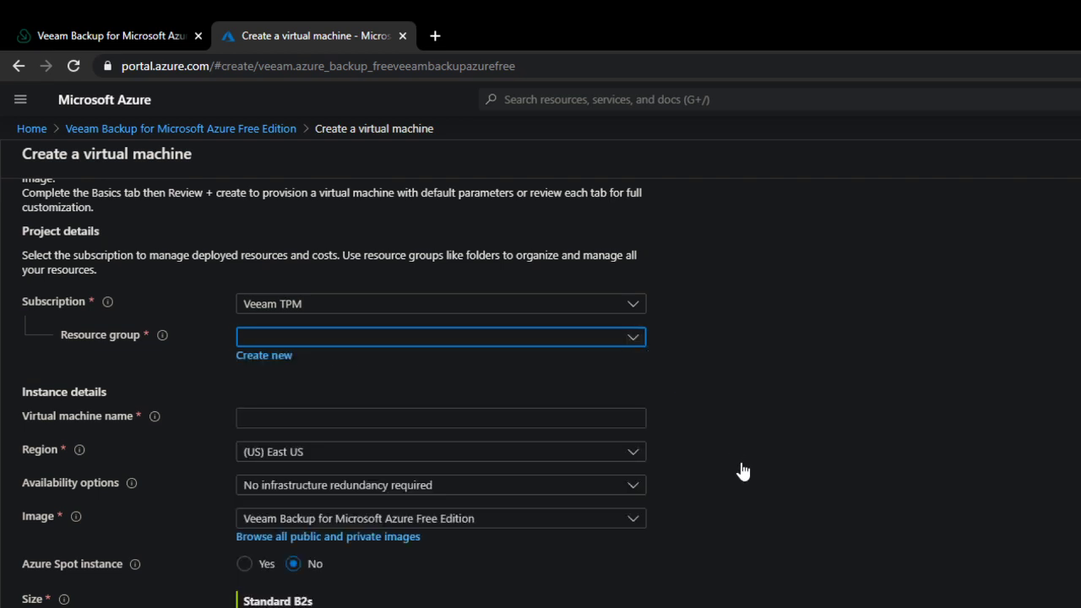
{"action": "scroll", "coordinate": [740, 463], "scroll_direction": "down", "scroll_amount": 1}
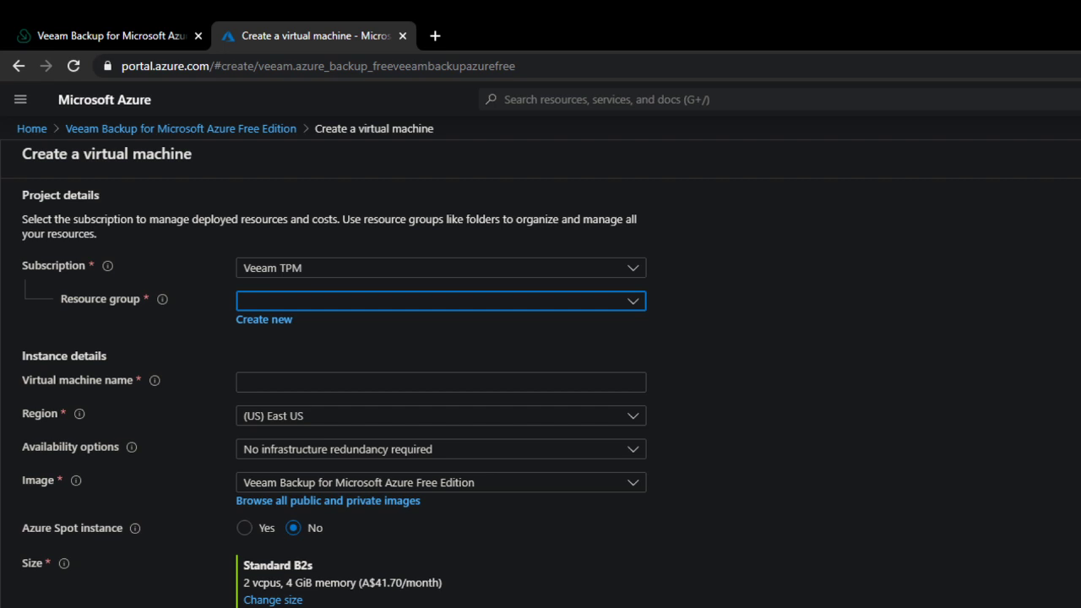
{"action": "scroll", "coordinate": [335, 392], "scroll_direction": "up", "scroll_amount": 1}
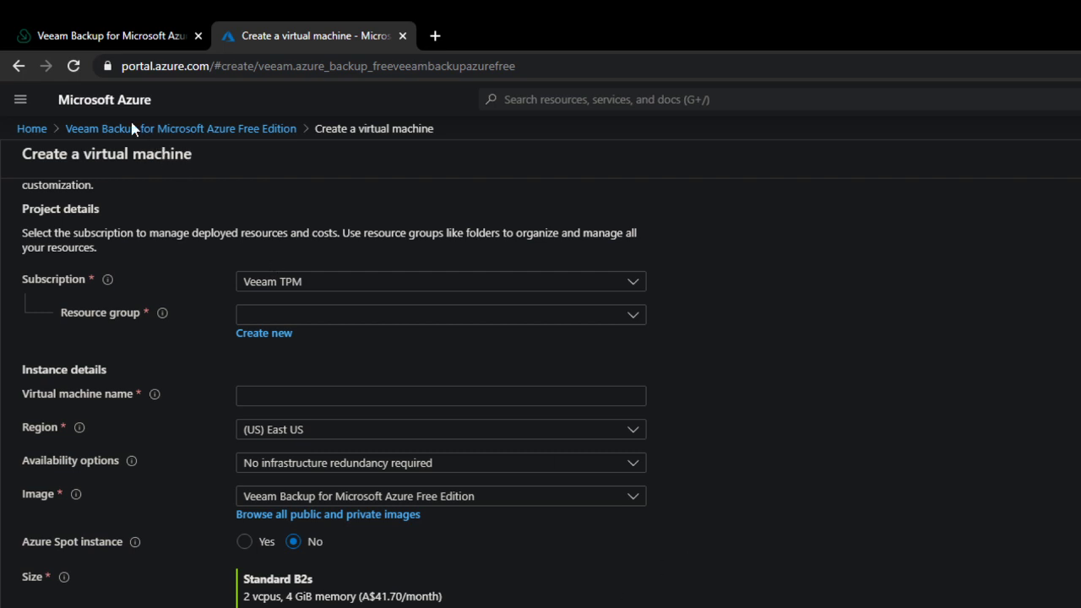
Open the vba01-ip public IP address in the VBA resource group to view its details
{"action": "left_click", "coordinate": [22, 101]}
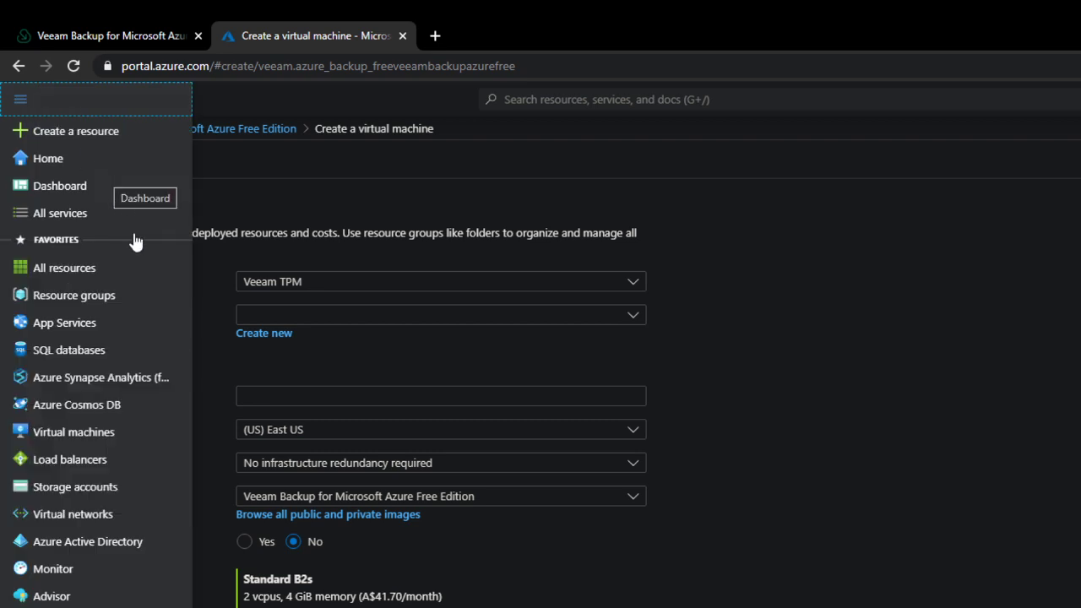
{"action": "left_click", "coordinate": [87, 274]}
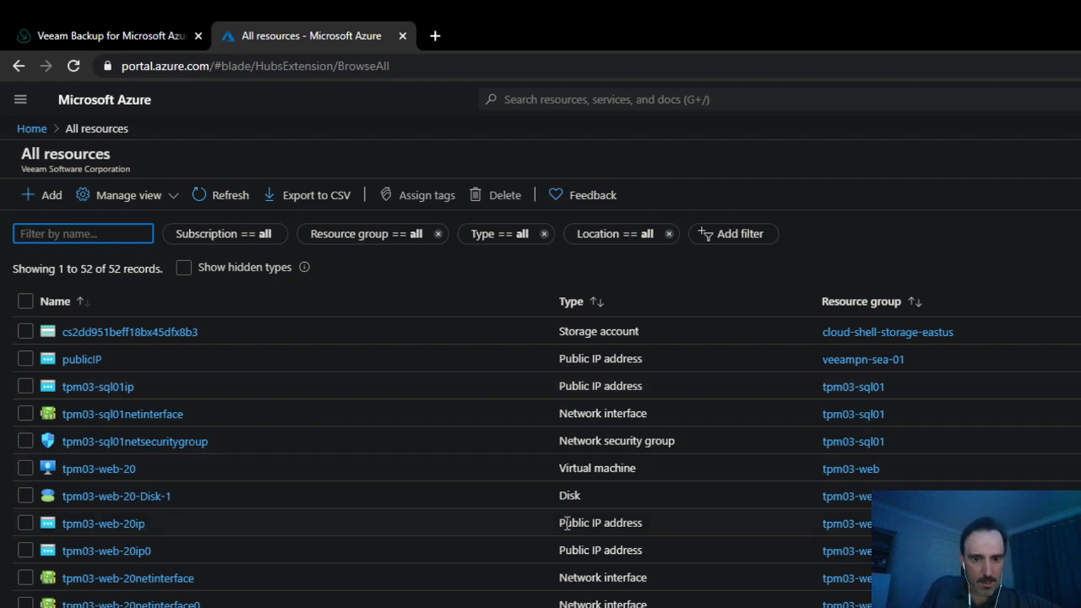
{"action": "left_click", "coordinate": [833, 606]}
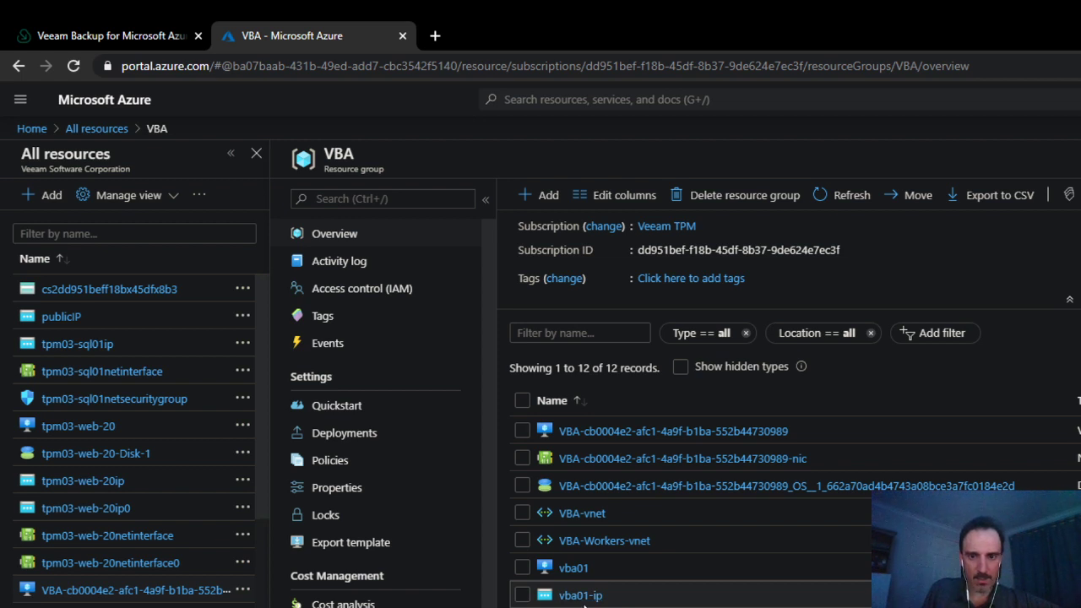
{"action": "left_click", "coordinate": [581, 599]}
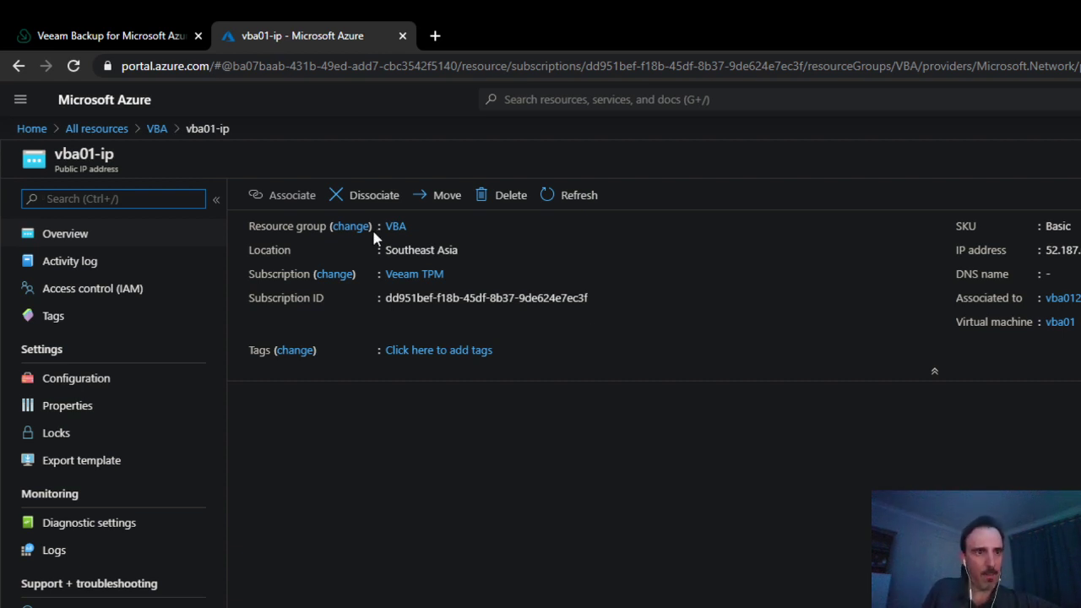
Log in to the Veeam Backup for Microsoft Azure web console as veeam, entering the account password
{"action": "left_click", "coordinate": [123, 37]}
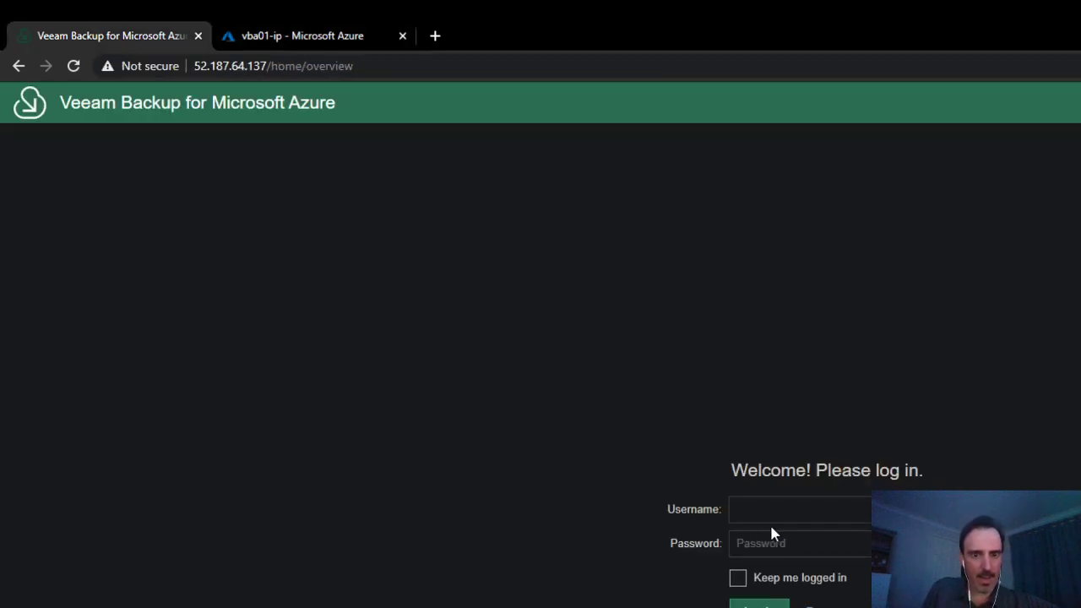
{"action": "left_click", "coordinate": [812, 510]}
{"action": "type", "text": "veeam"}
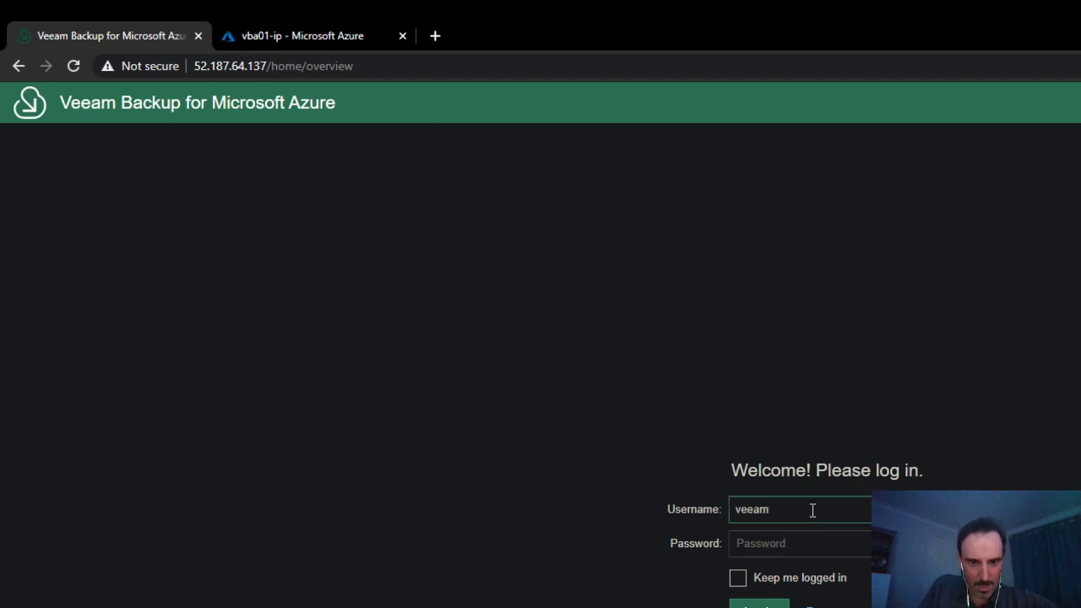
{"action": "key", "text": "Tab"}
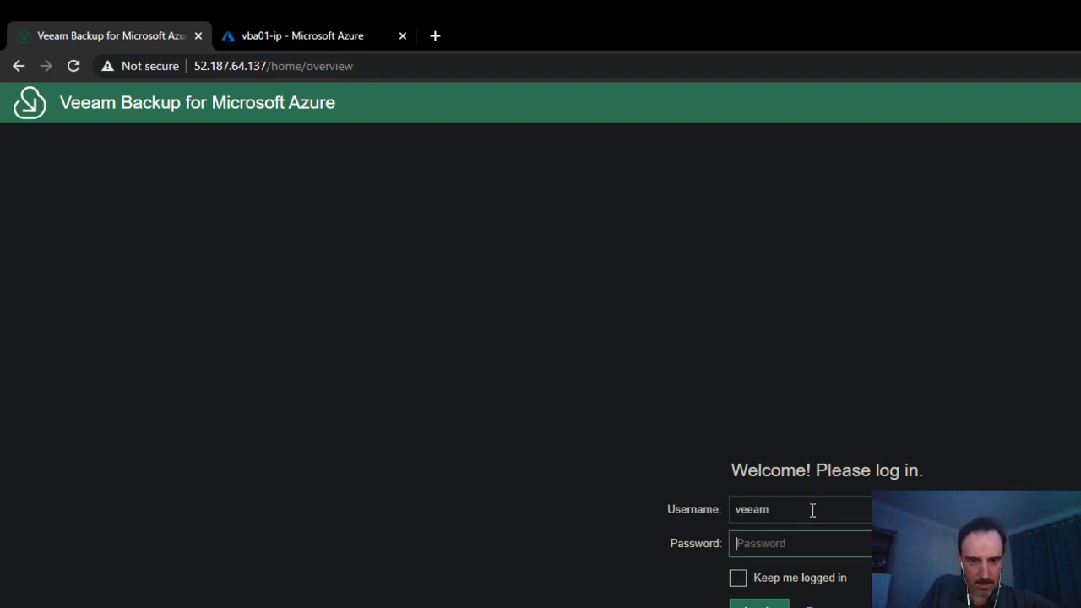
{"action": "type", "text": "•••"}
{"action": "key", "text": "BackSpace"}
{"action": "key", "text": "BackSpace"}
{"action": "key", "text": "BackSpace"}
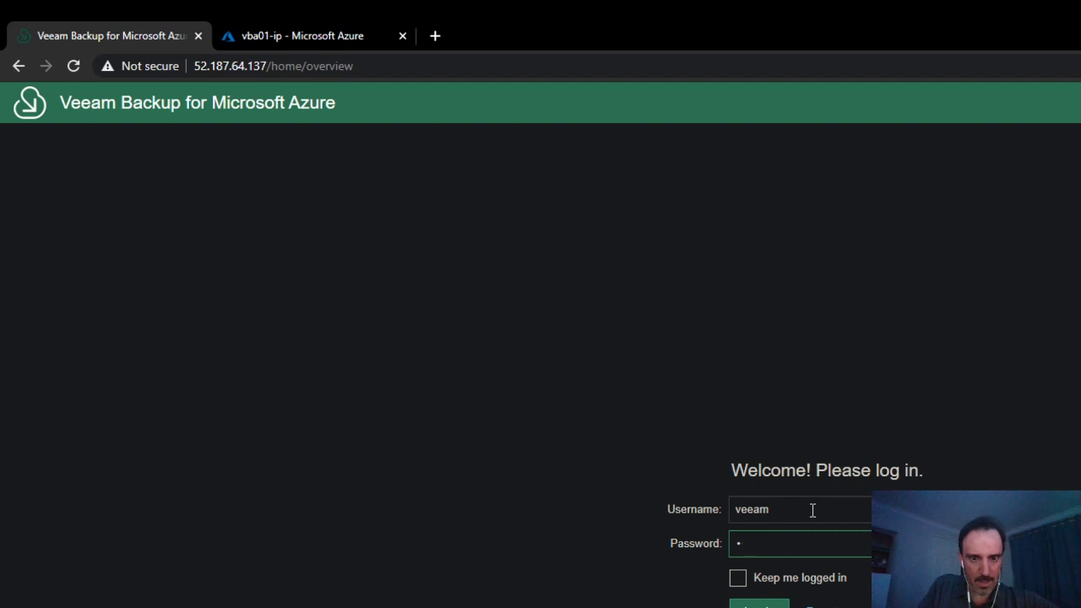
{"action": "type", "text": "••••••••"}
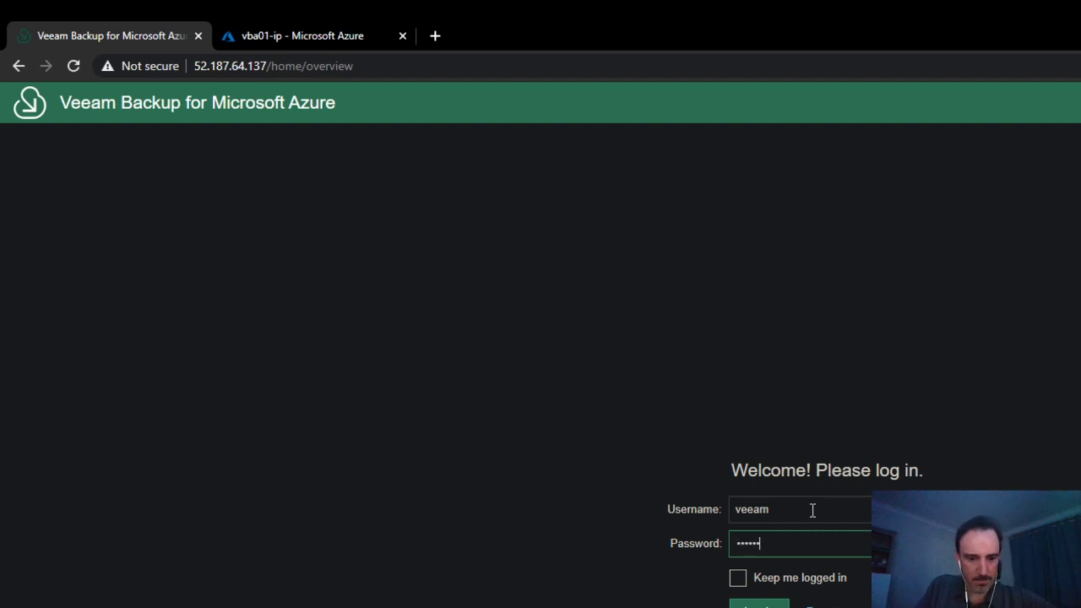
{"action": "type", "text": "••••"}
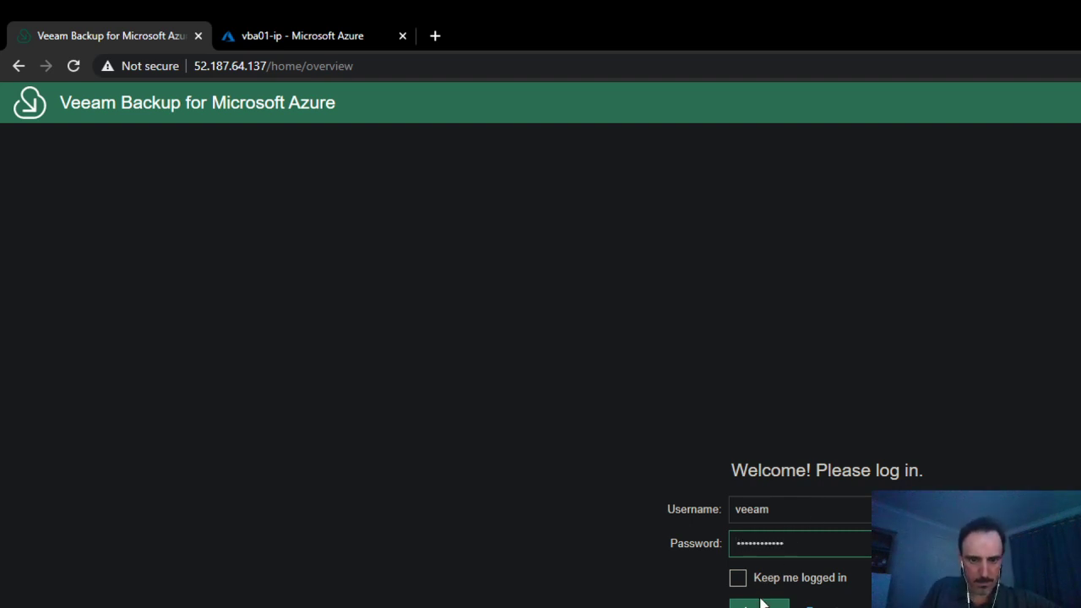
{"action": "key", "text": "Return"}
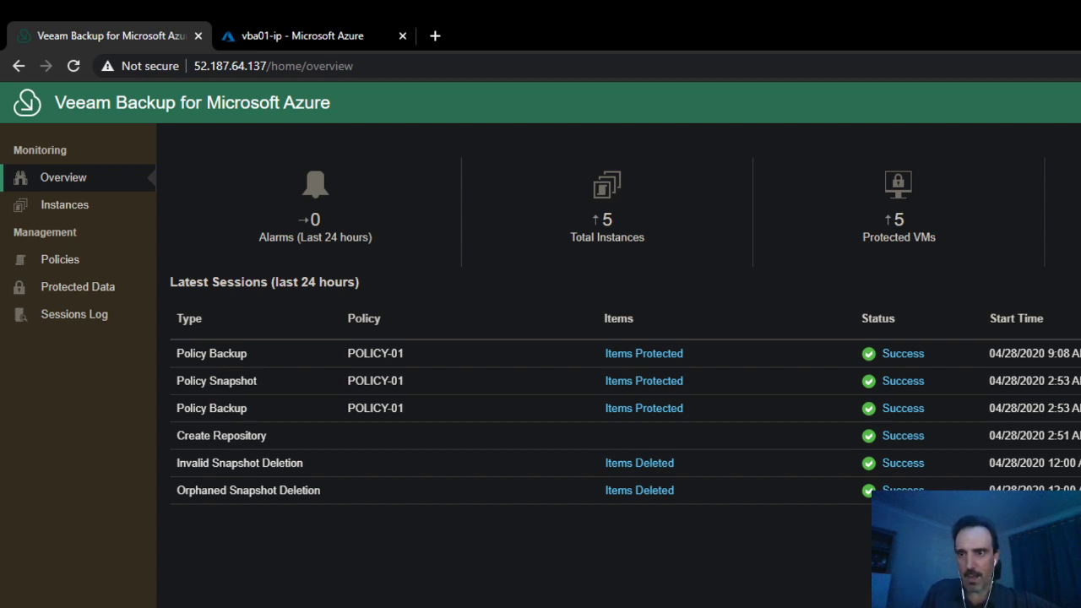
Look over the console's monitored instances and backup policies, and return to the overview dashboard
{"action": "key", "text": "alt+shift+d"}
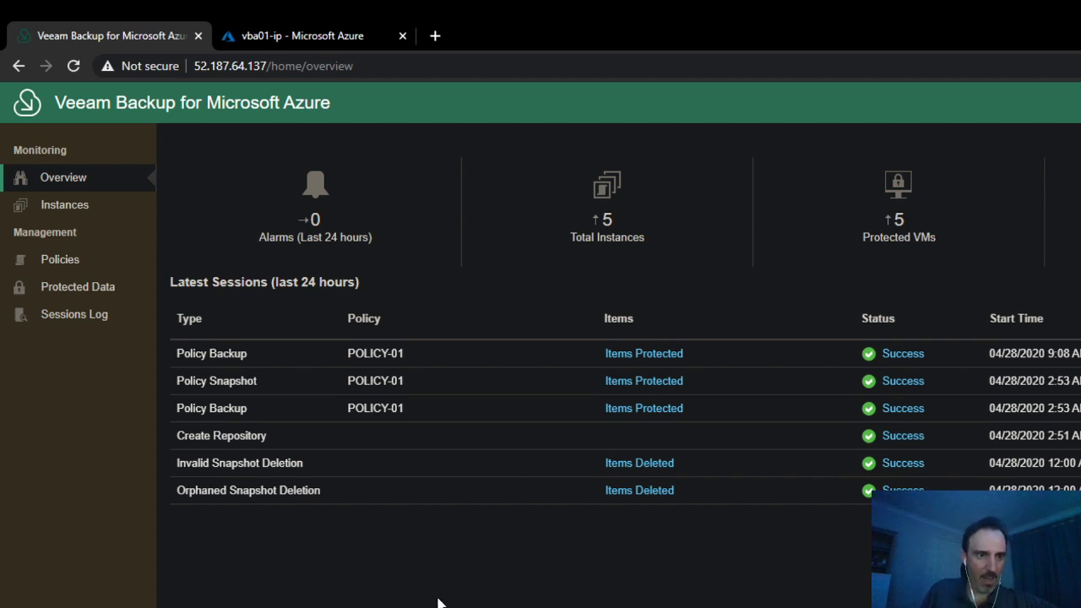
{"action": "left_click", "coordinate": [75, 214]}
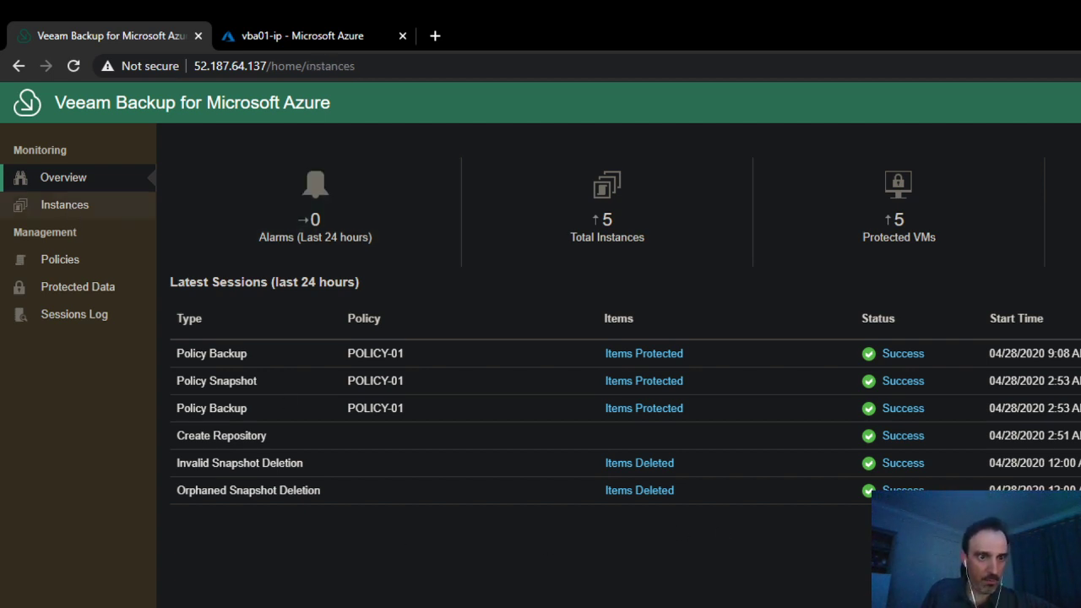
{"action": "left_click", "coordinate": [68, 184]}
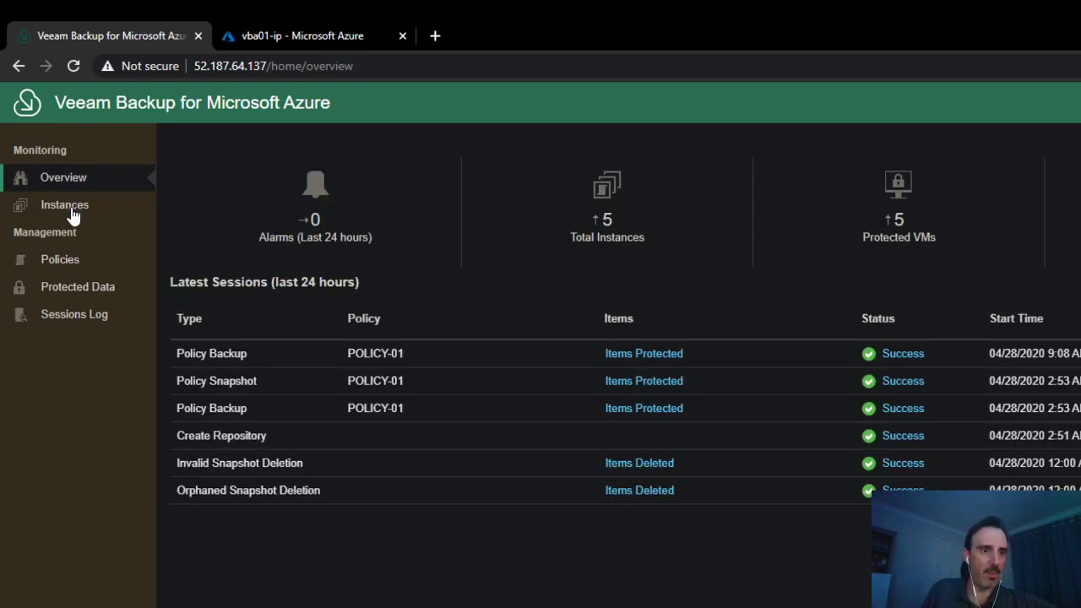
{"action": "left_click", "coordinate": [73, 212]}
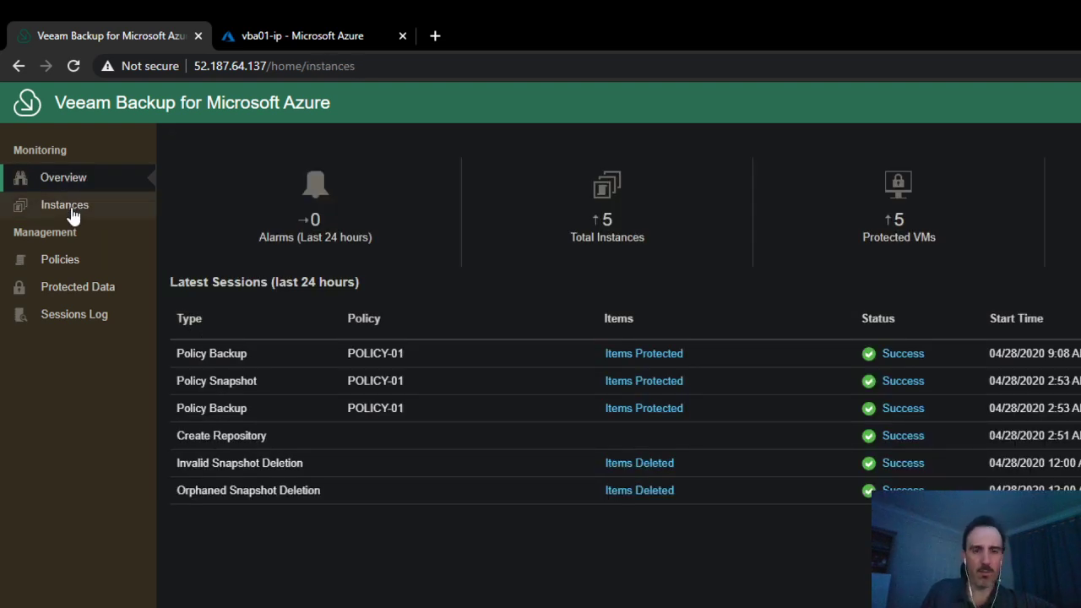
{"action": "left_click", "coordinate": [64, 265]}
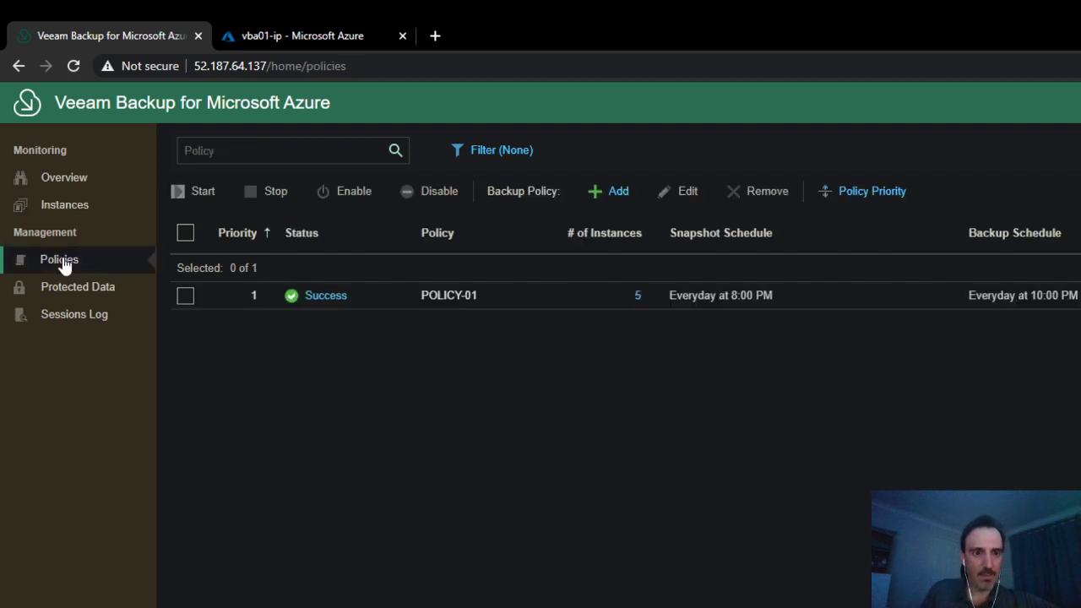
{"action": "left_click", "coordinate": [72, 181]}
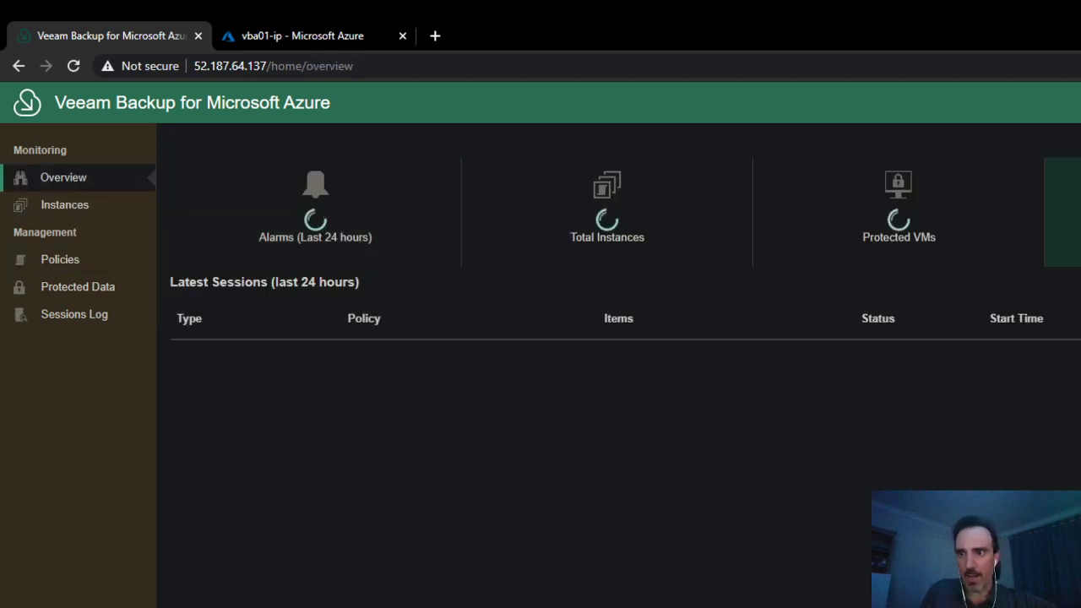
Open the appliance configuration and examine the workers' network configuration and deployed worker instances
{"action": "left_click", "coordinate": [1076, 102]}
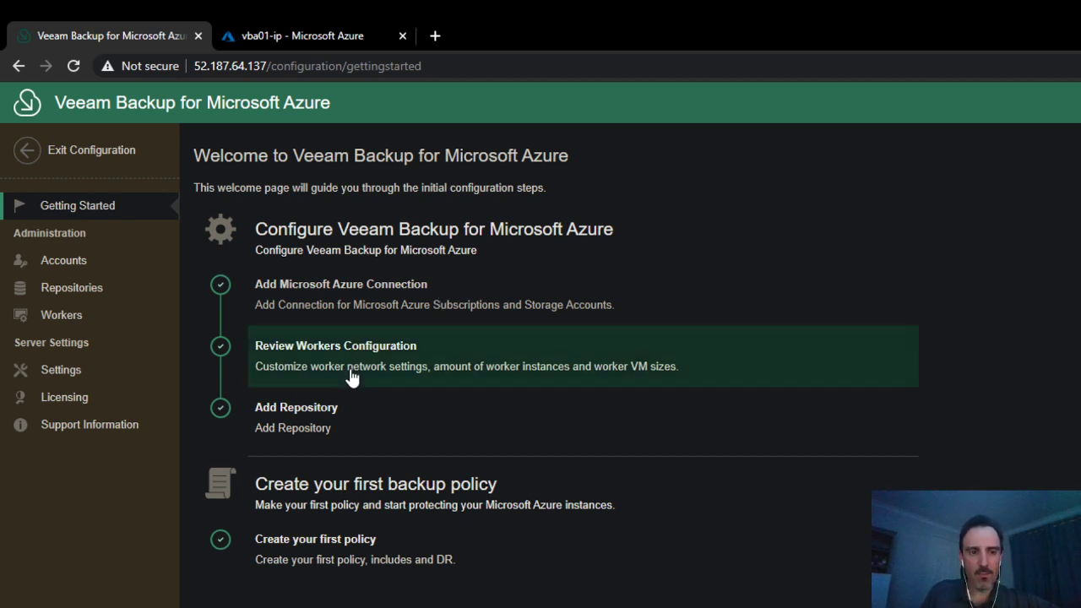
{"action": "left_click", "coordinate": [69, 324]}
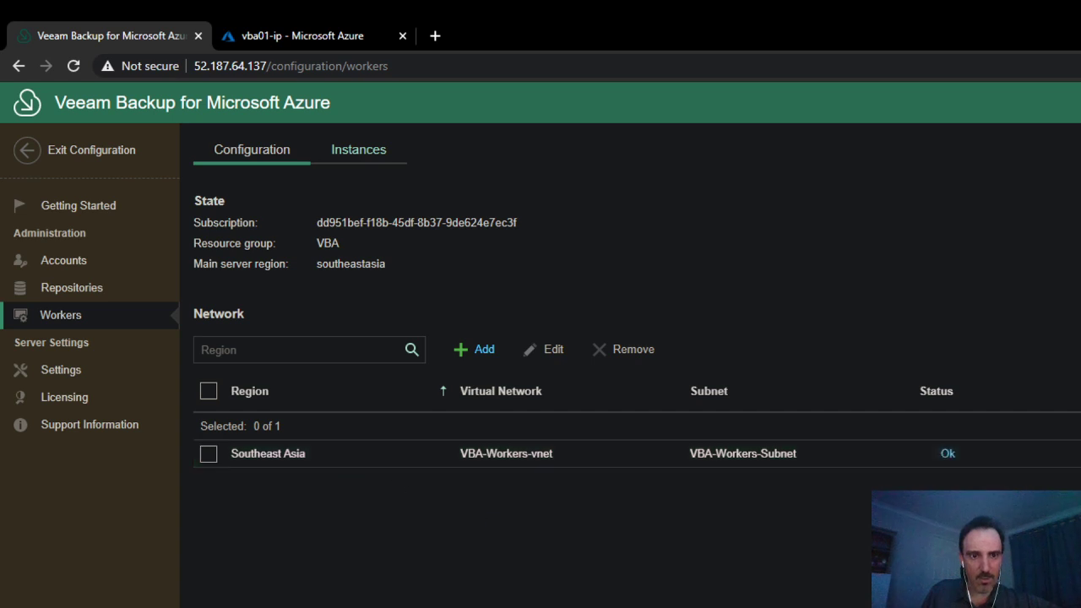
{"action": "left_click", "coordinate": [360, 160]}
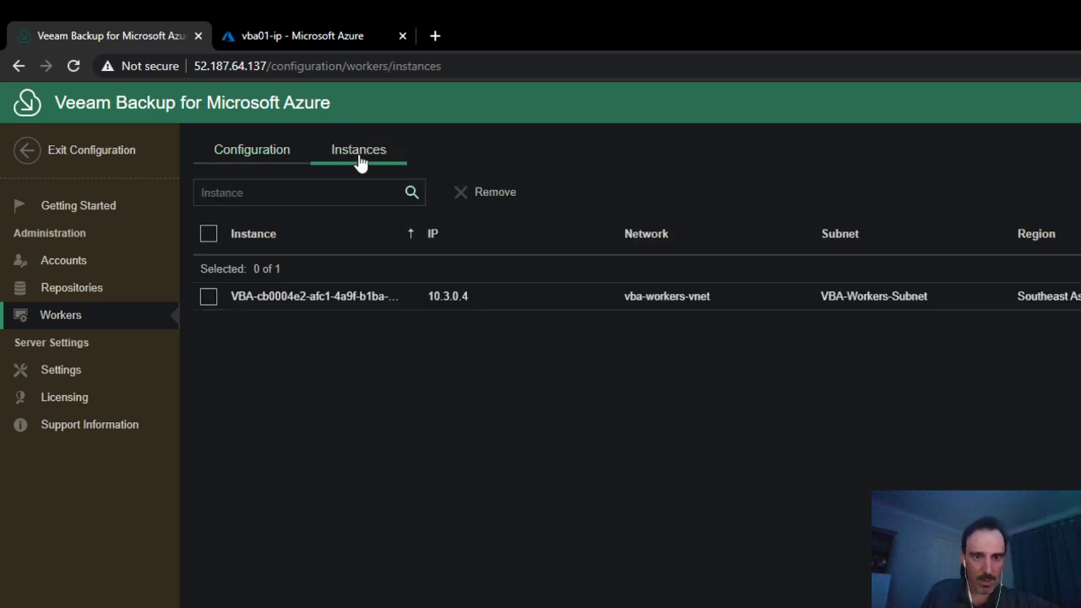
{"action": "left_click", "coordinate": [268, 152]}
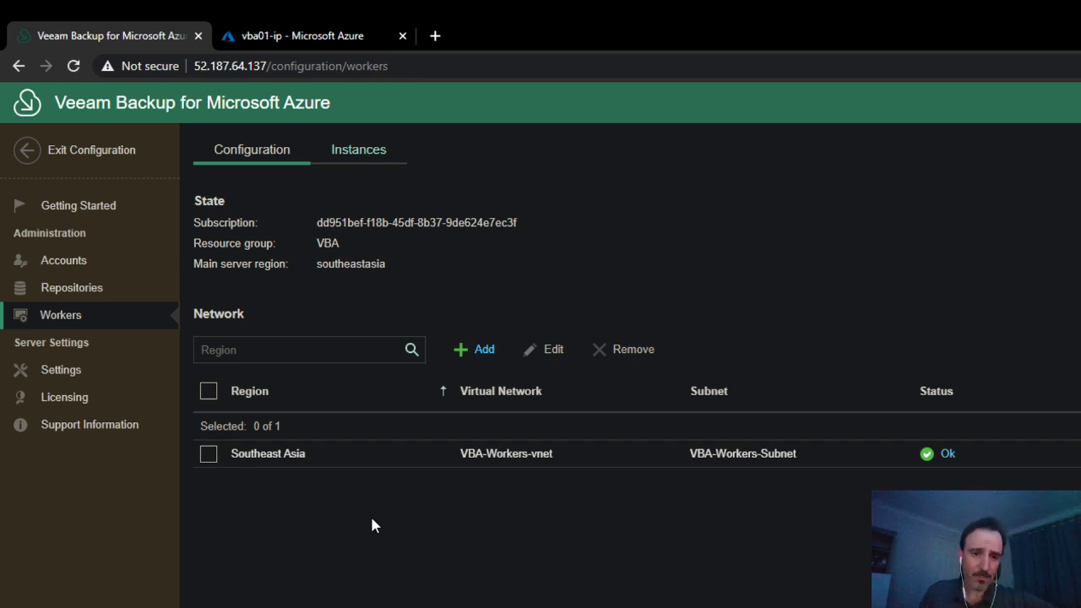
{"action": "left_click", "coordinate": [369, 163]}
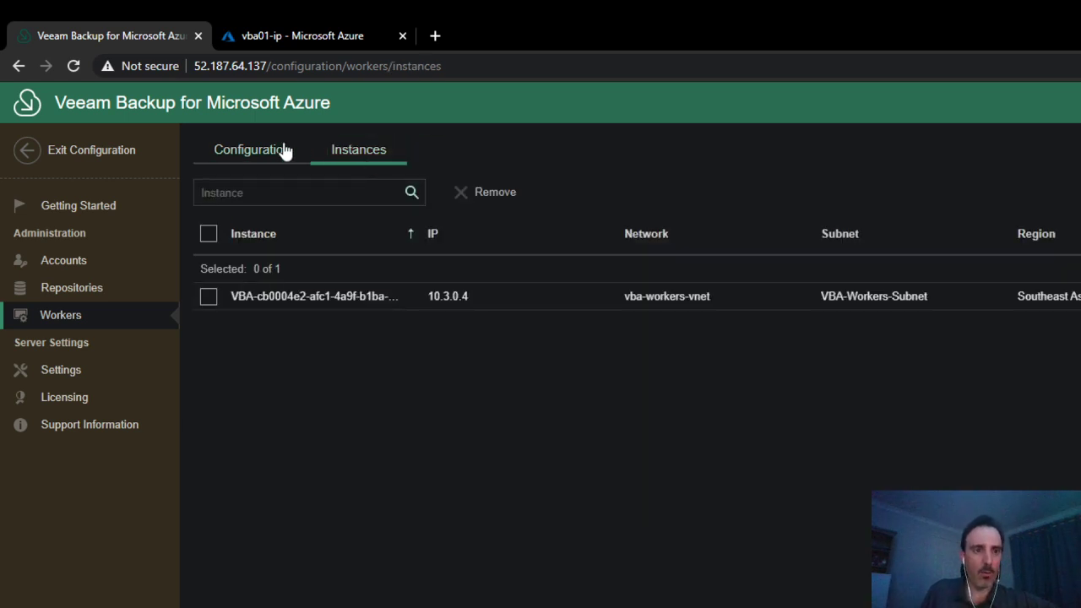
{"action": "left_click", "coordinate": [259, 162]}
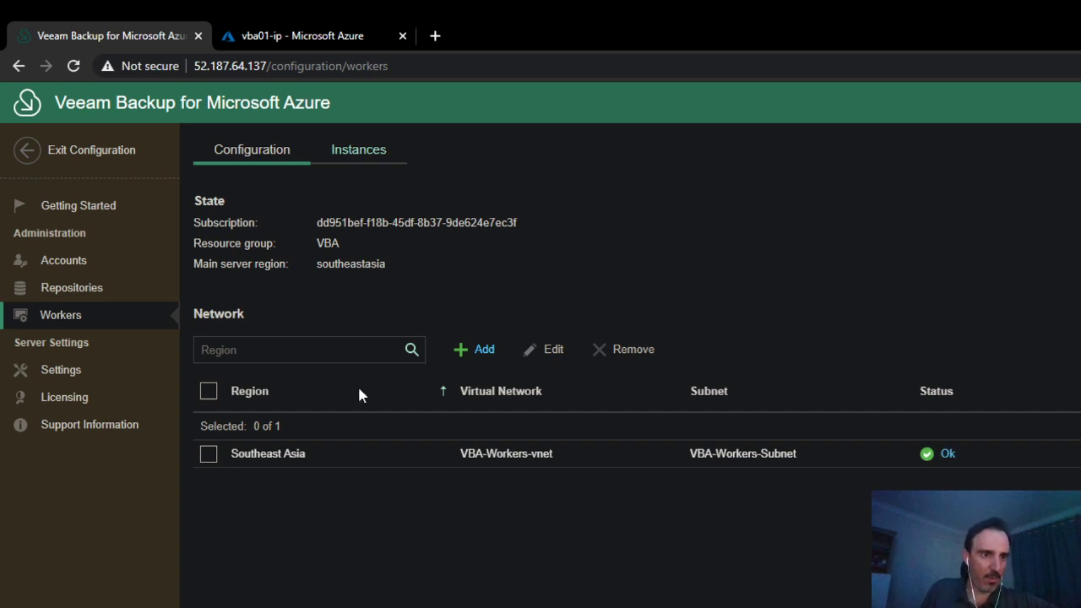
Review the configured backup repositories and the server's retention, certificate and e-mail settings
{"action": "left_click", "coordinate": [85, 210]}
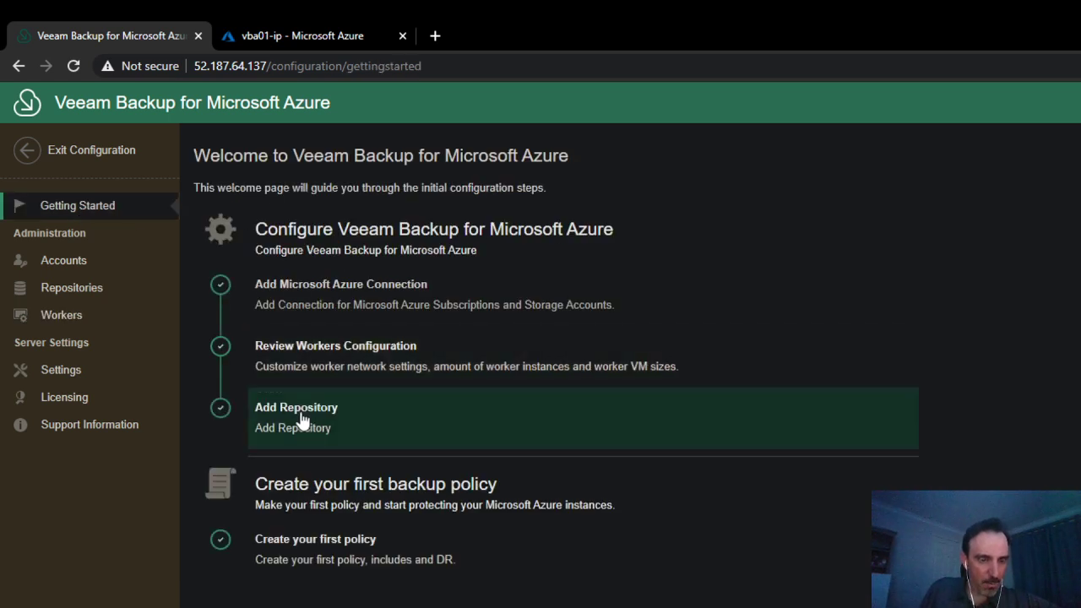
{"action": "left_click", "coordinate": [302, 413]}
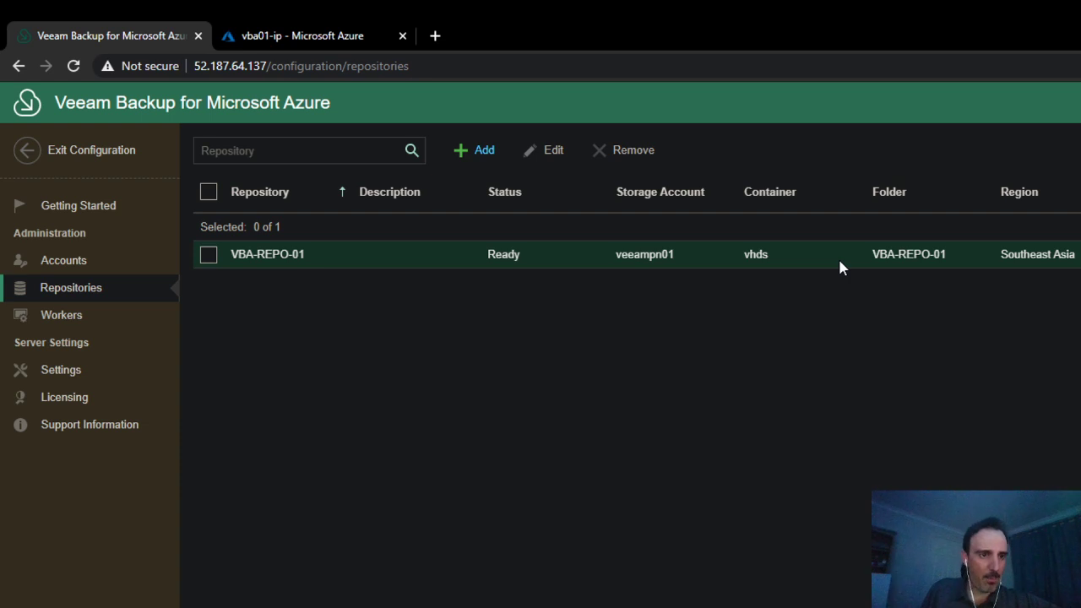
{"action": "left_click", "coordinate": [66, 369]}
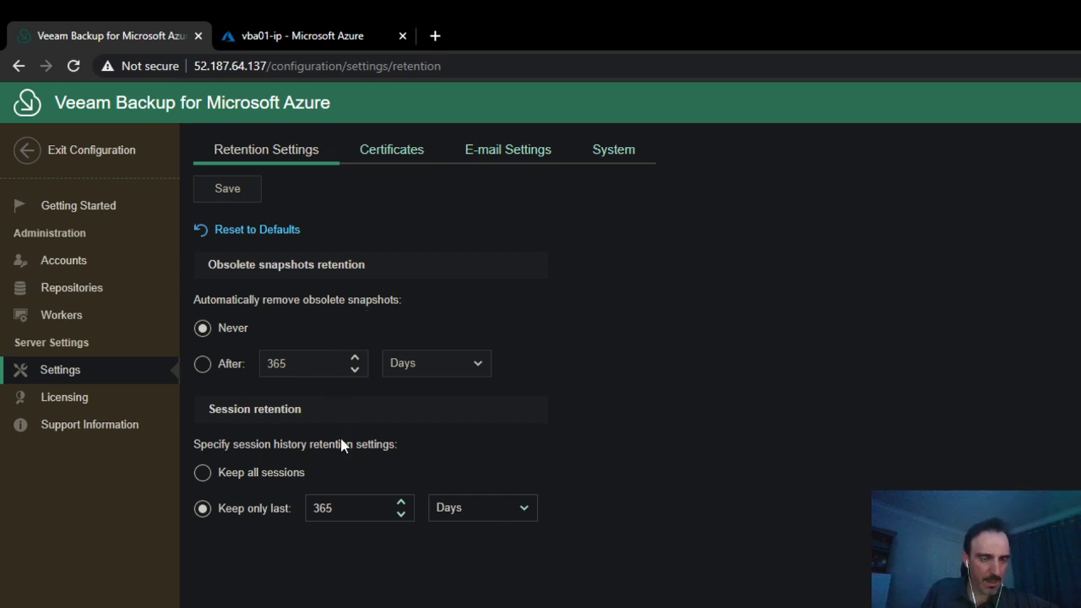
{"action": "left_click", "coordinate": [403, 163]}
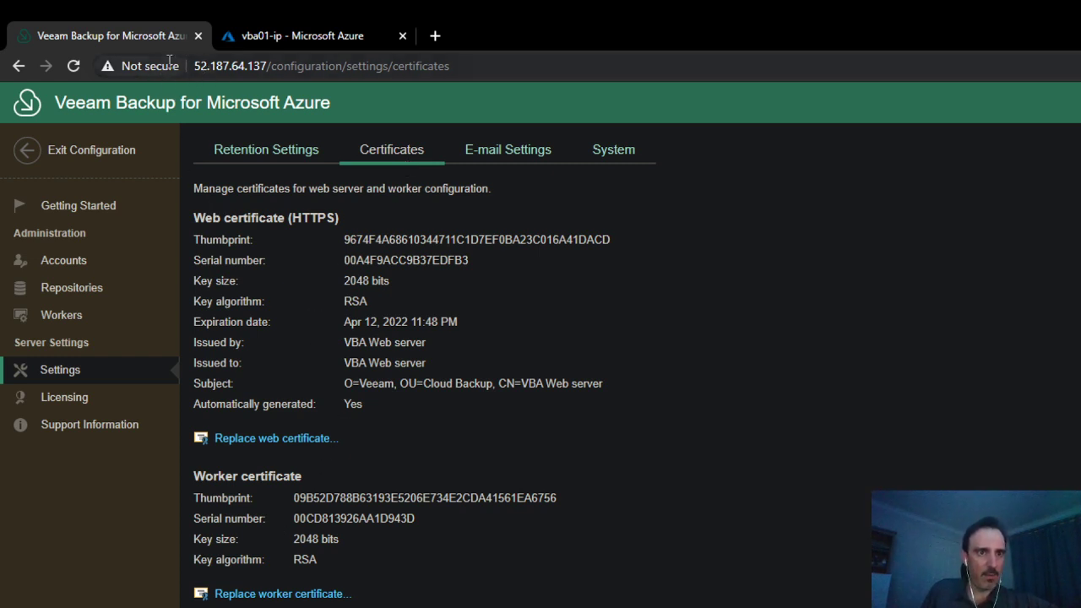
{"action": "left_click", "coordinate": [522, 162]}
Enable Auto Backup for the appliance in the system settings and view its snapshot and schedule options without changing them
{"action": "left_click", "coordinate": [626, 165]}
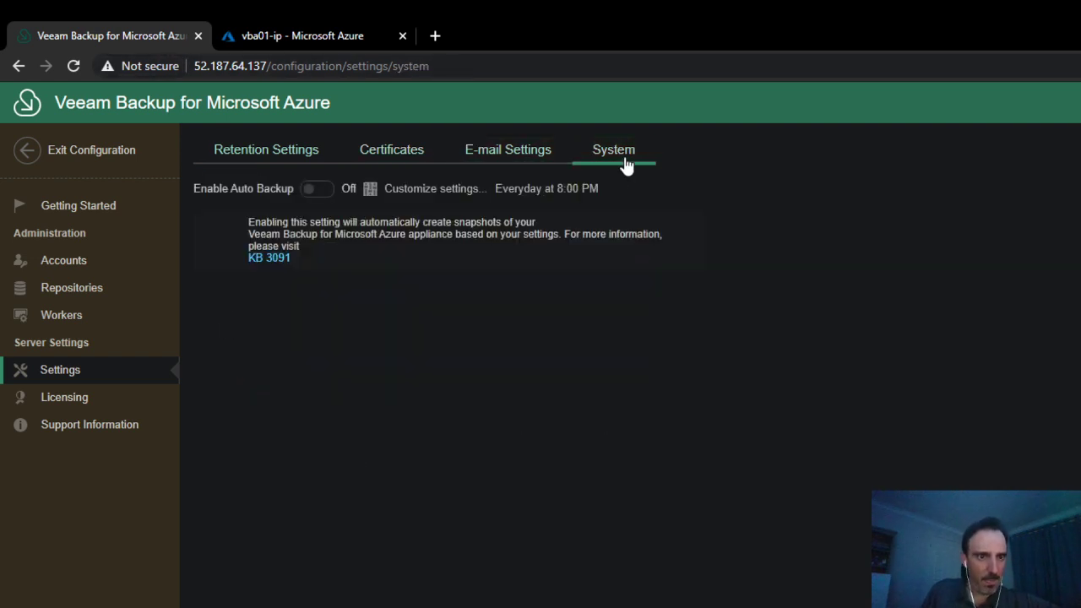
{"action": "left_click", "coordinate": [318, 191]}
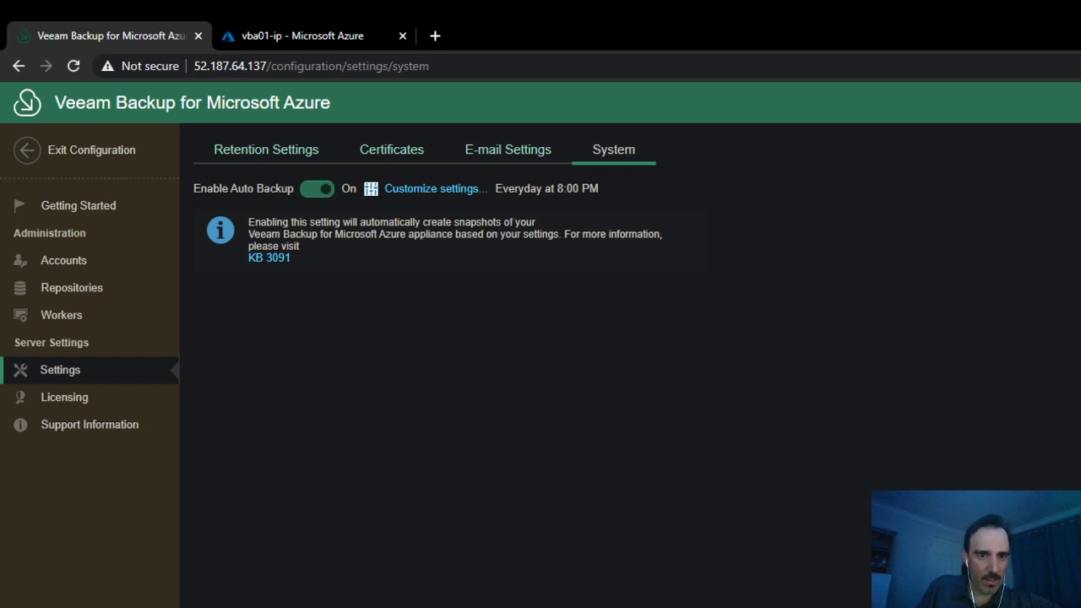
{"action": "left_click", "coordinate": [431, 189]}
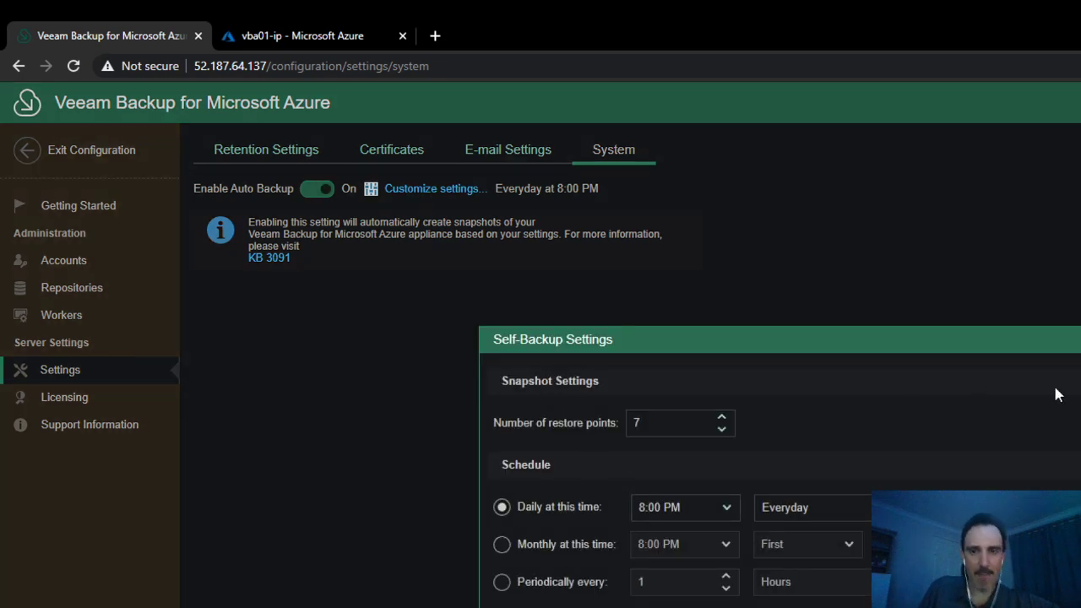
{"action": "key", "text": "Escape"}
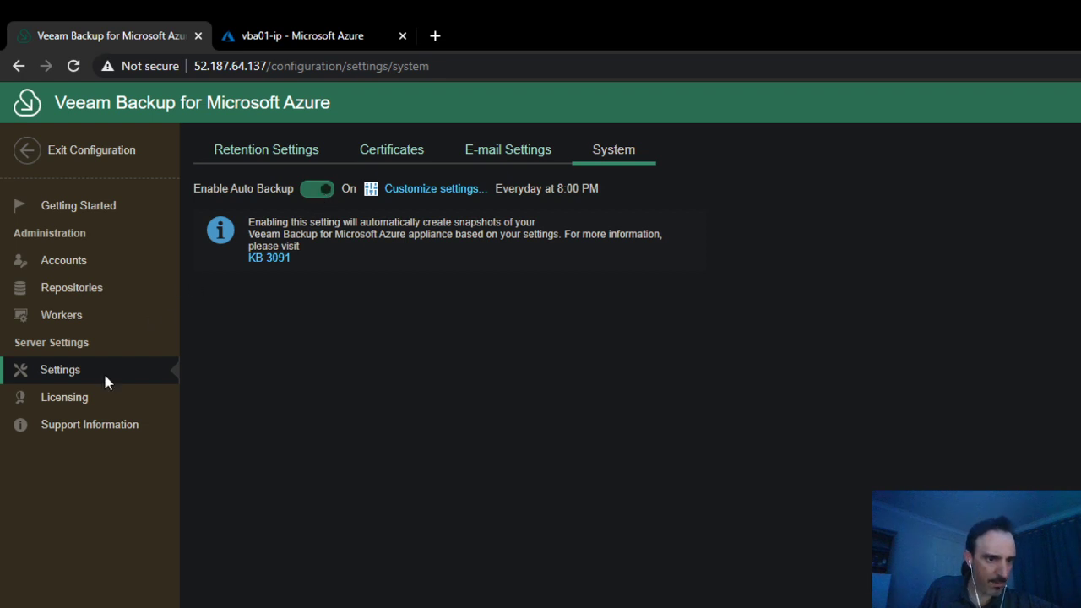
Examine the appliance's license information and the license usage per protected resource
{"action": "left_click", "coordinate": [86, 405]}
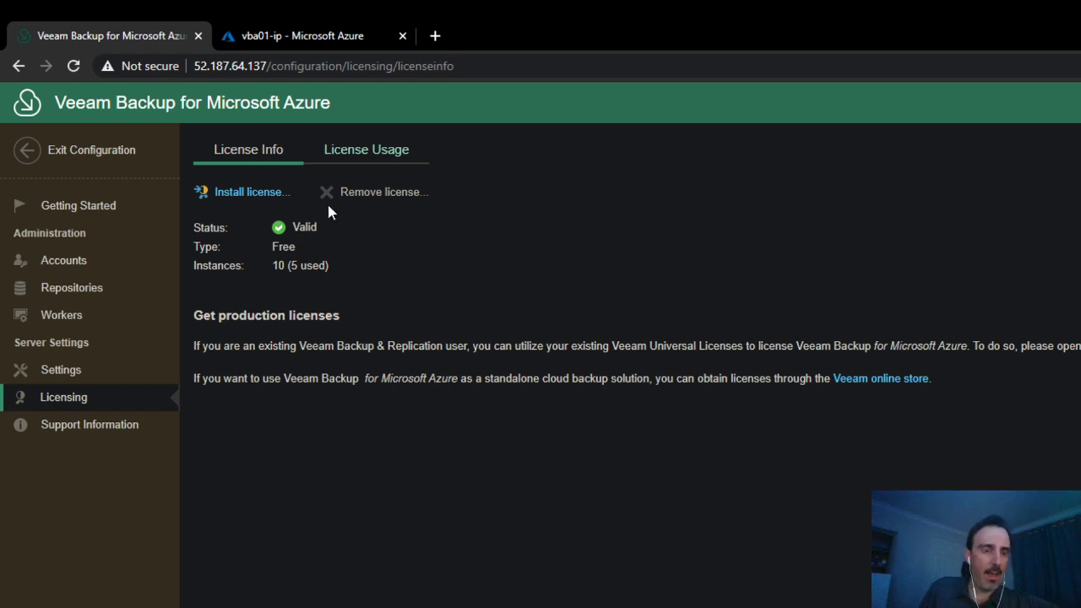
{"action": "left_click", "coordinate": [374, 157]}
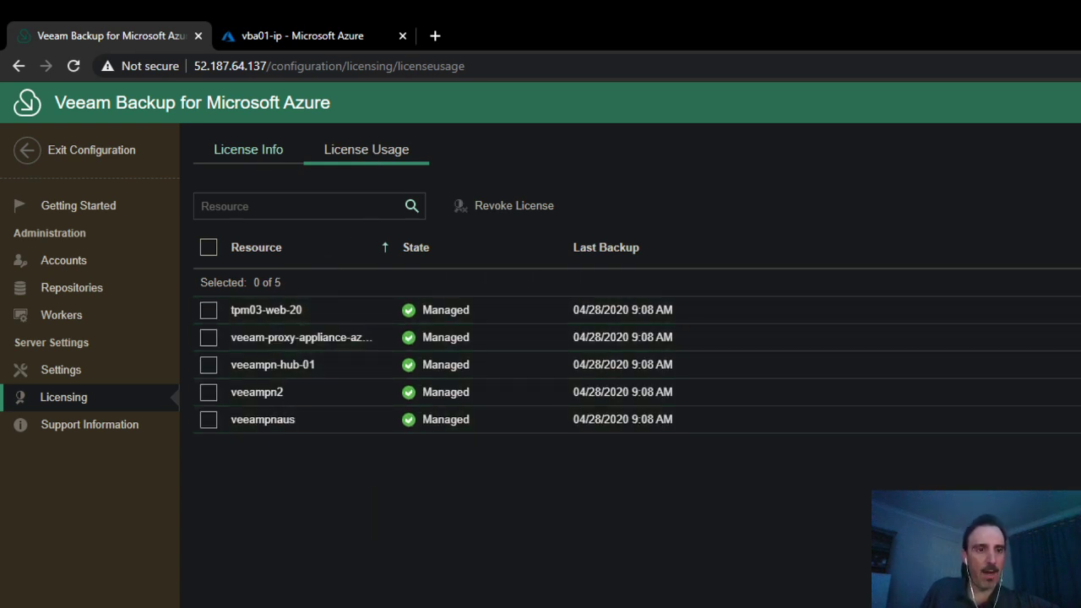
{"action": "left_click", "coordinate": [245, 160]}
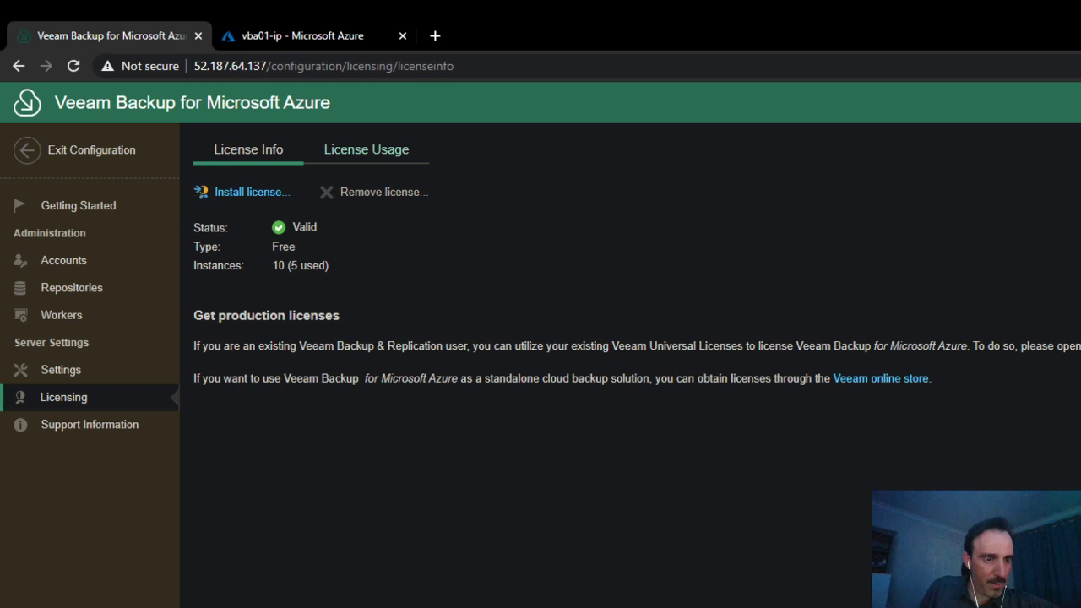
Check whether updates are available for the appliance in its support information
{"action": "left_click", "coordinate": [94, 439]}
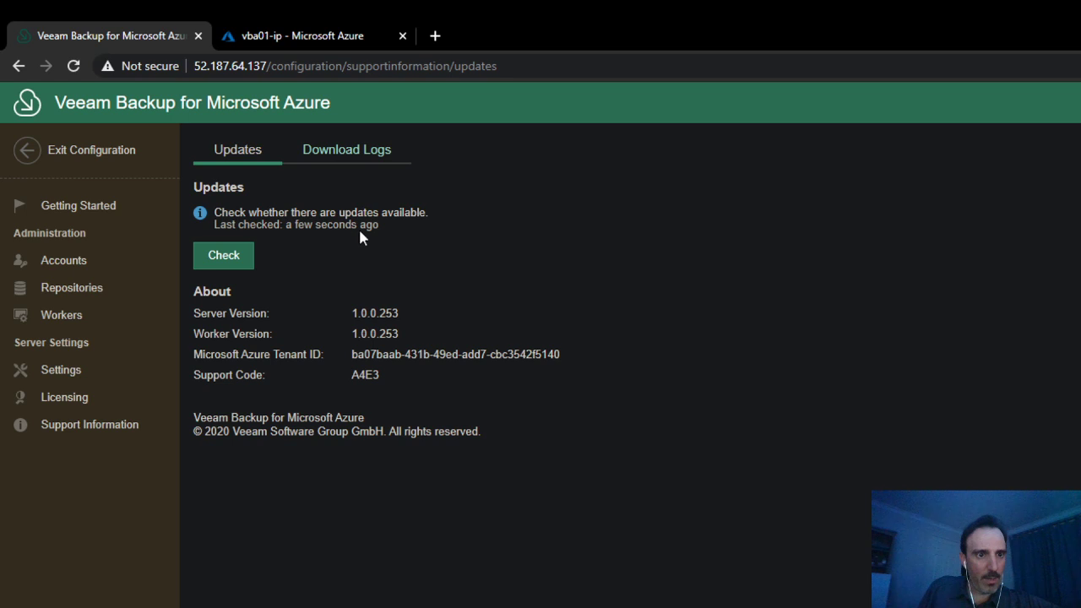
{"action": "left_click", "coordinate": [225, 256]}
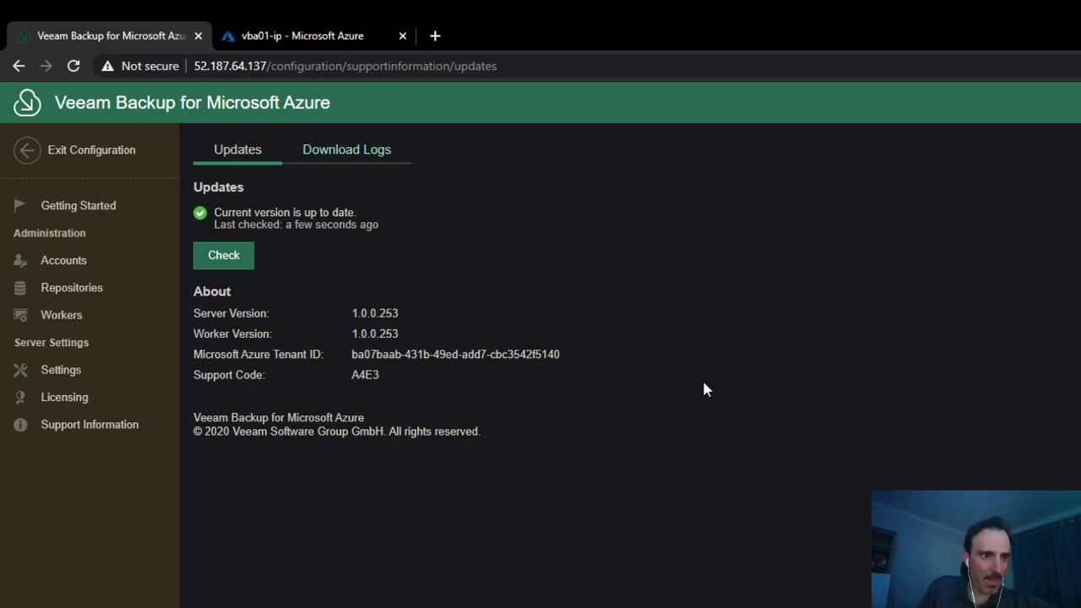
Leave the configuration area, open POLICY-01 for editing and review its directory, regions, protected resources and excluded resources
{"action": "left_click", "coordinate": [63, 149]}
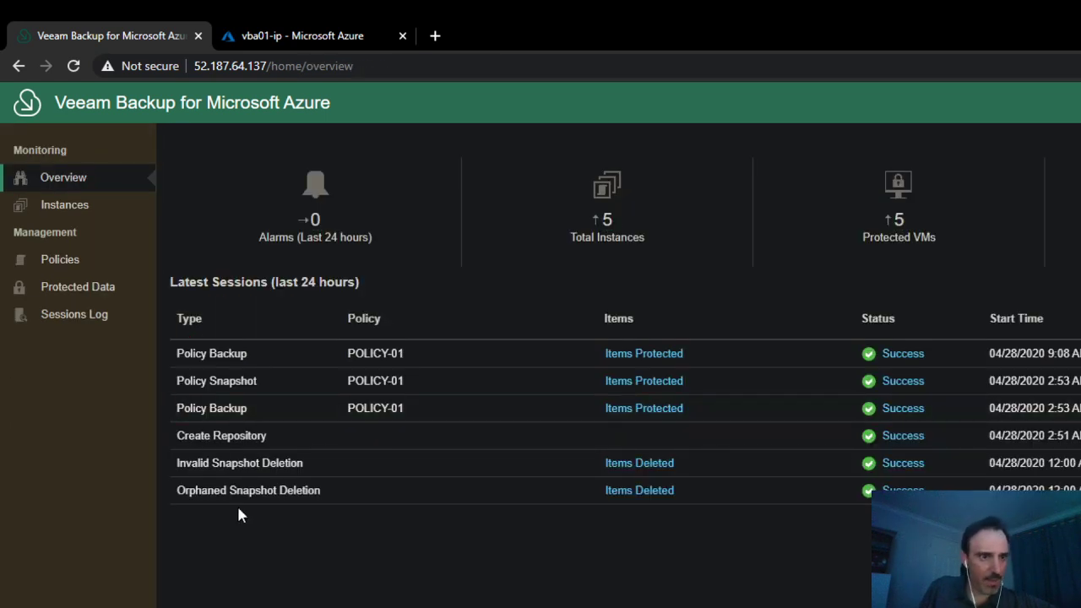
{"action": "left_click", "coordinate": [76, 261]}
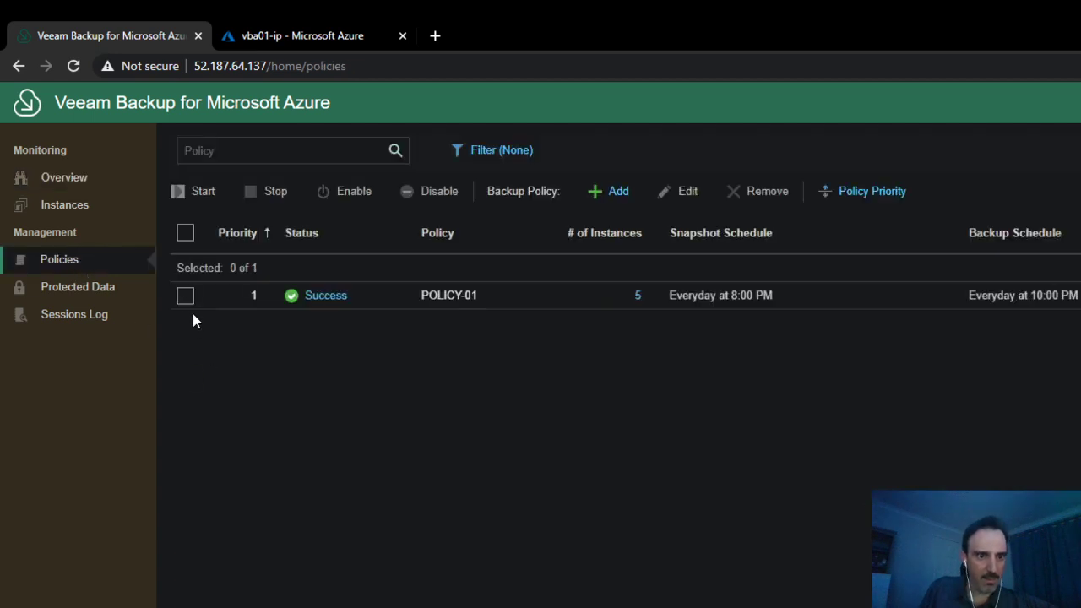
{"action": "left_click", "coordinate": [184, 295]}
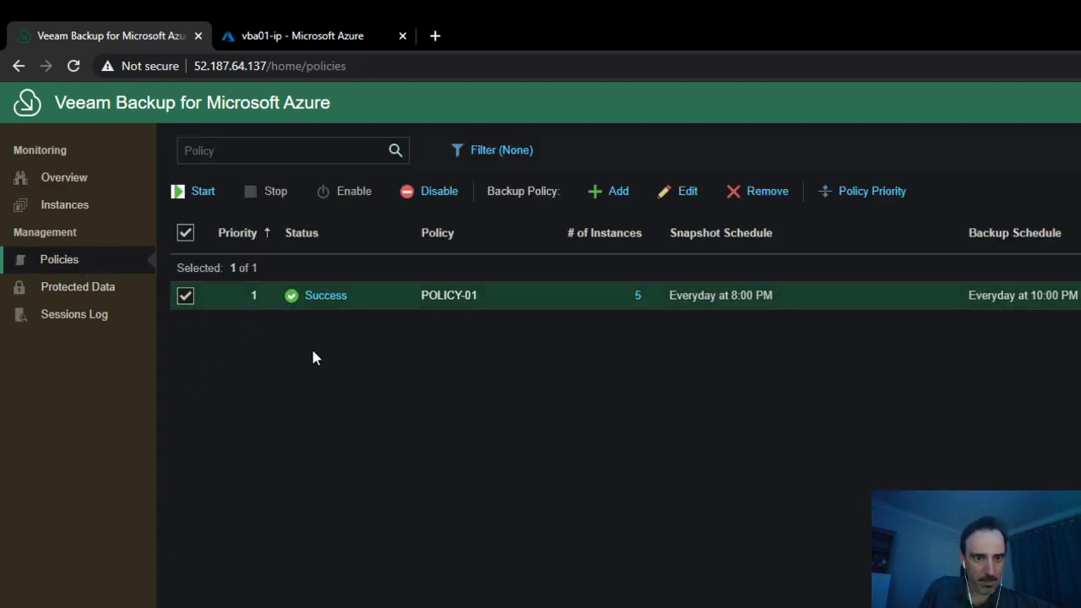
{"action": "left_click", "coordinate": [682, 196]}
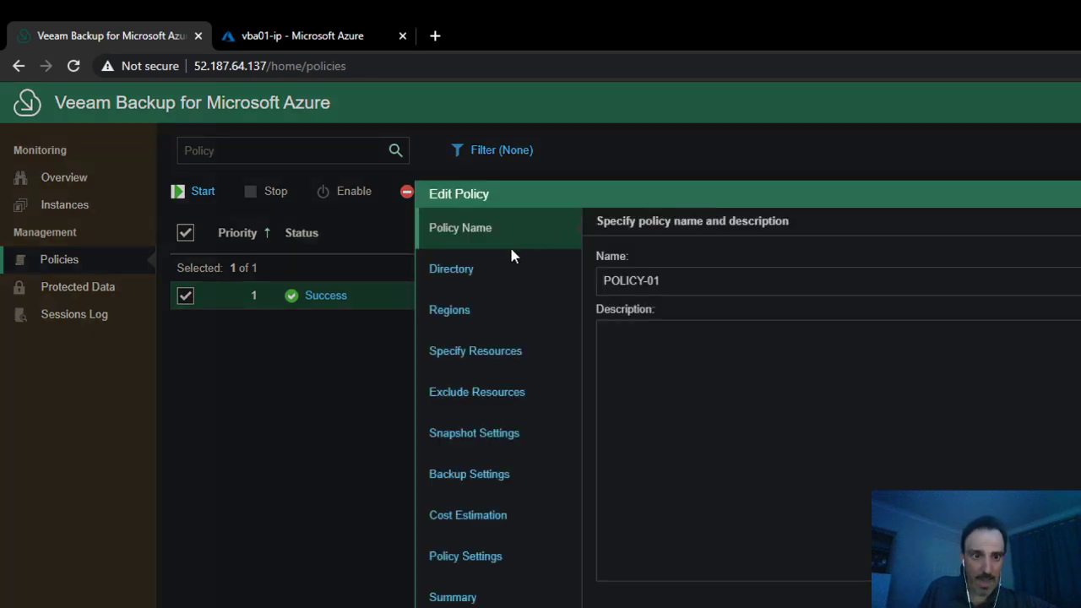
{"action": "left_click", "coordinate": [467, 276]}
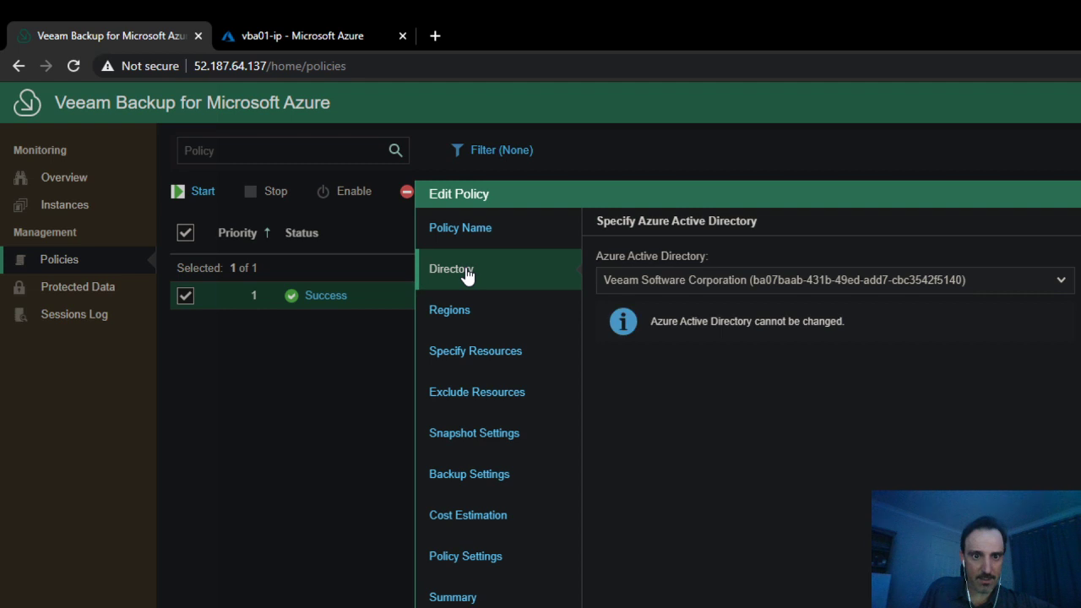
{"action": "left_click", "coordinate": [467, 323]}
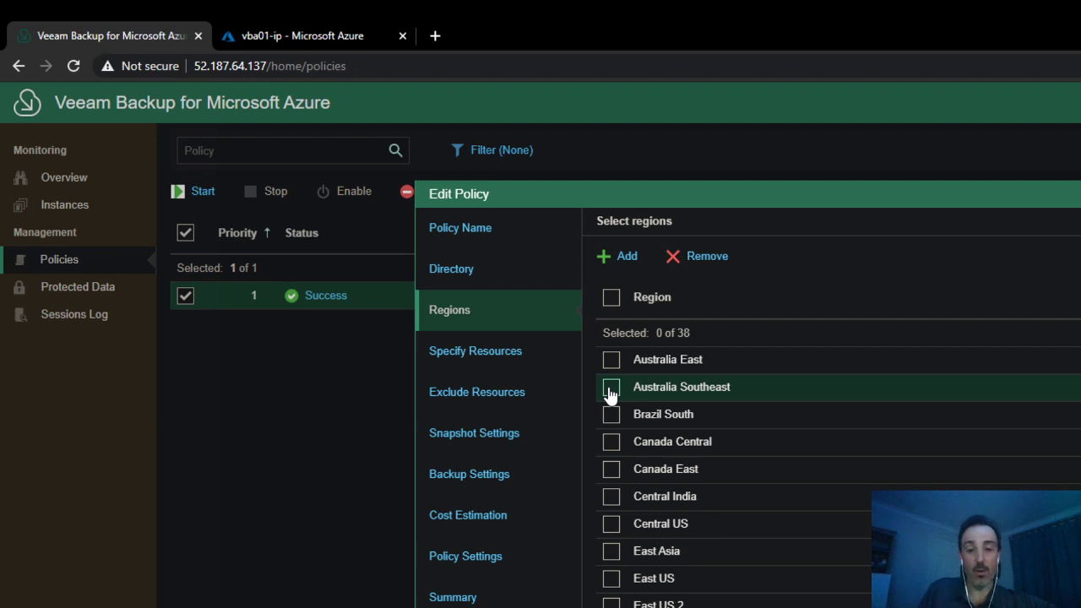
{"action": "left_click", "coordinate": [512, 364]}
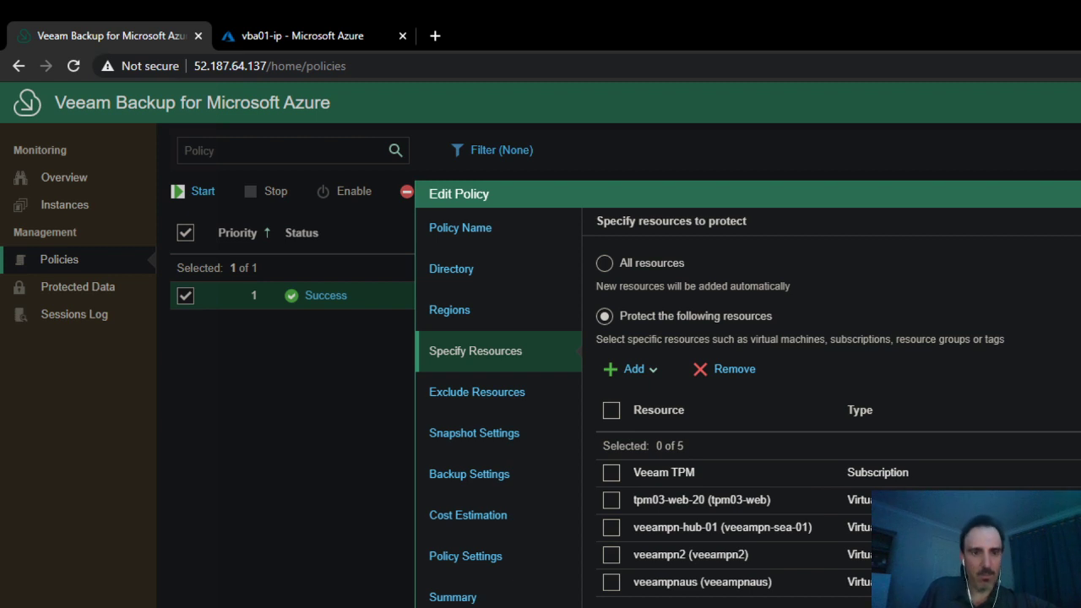
{"action": "left_click", "coordinate": [504, 410]}
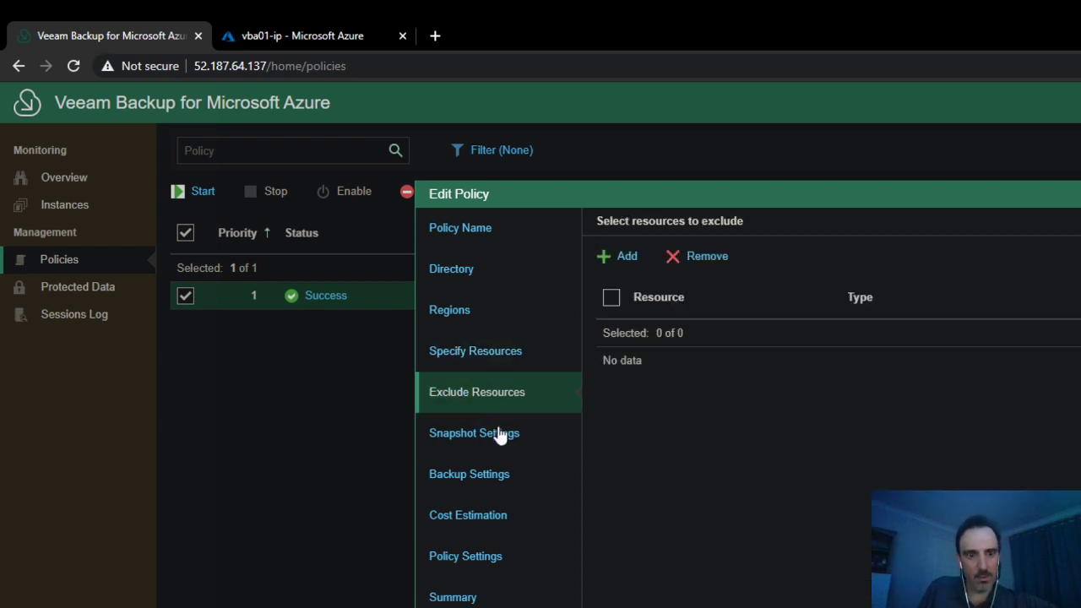
Review POLICY-01's snapshot, backup, cost estimation, policy settings and summary pages, and close the policy editor
{"action": "left_click", "coordinate": [500, 440]}
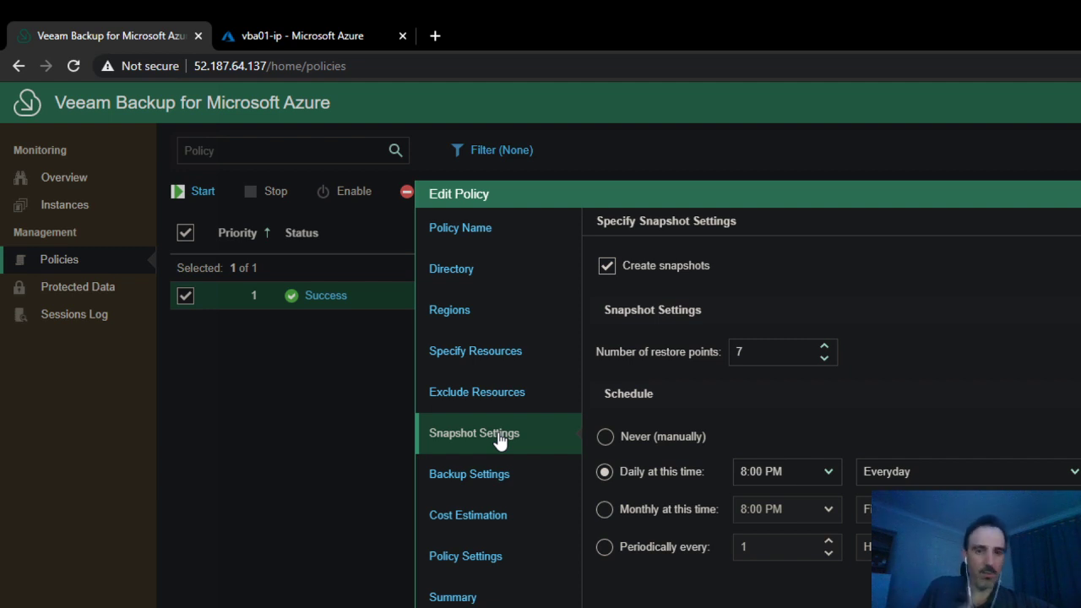
{"action": "left_click", "coordinate": [495, 486]}
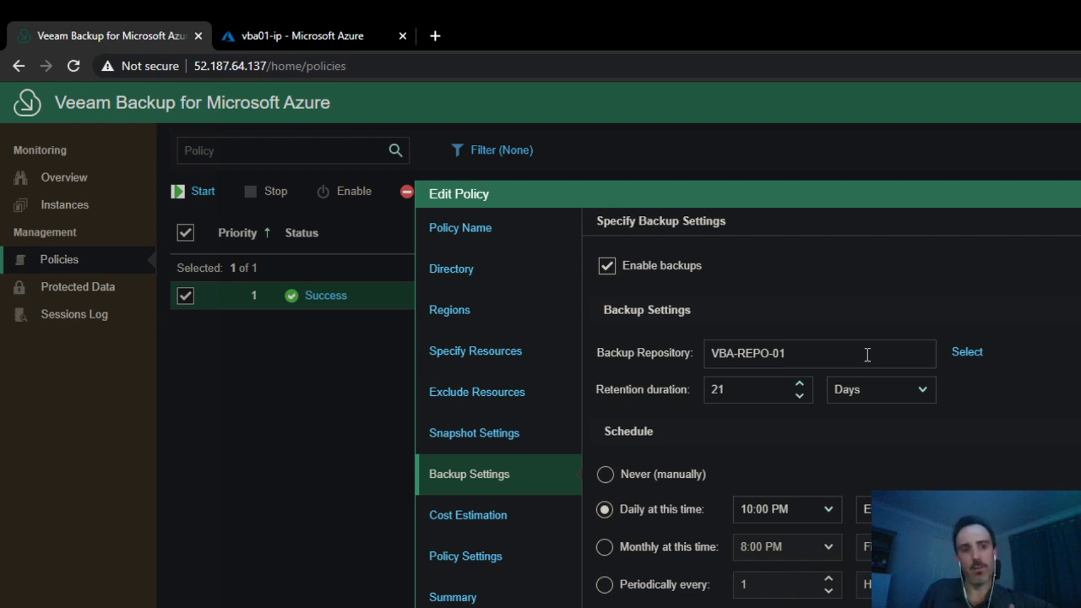
{"action": "left_click", "coordinate": [497, 527]}
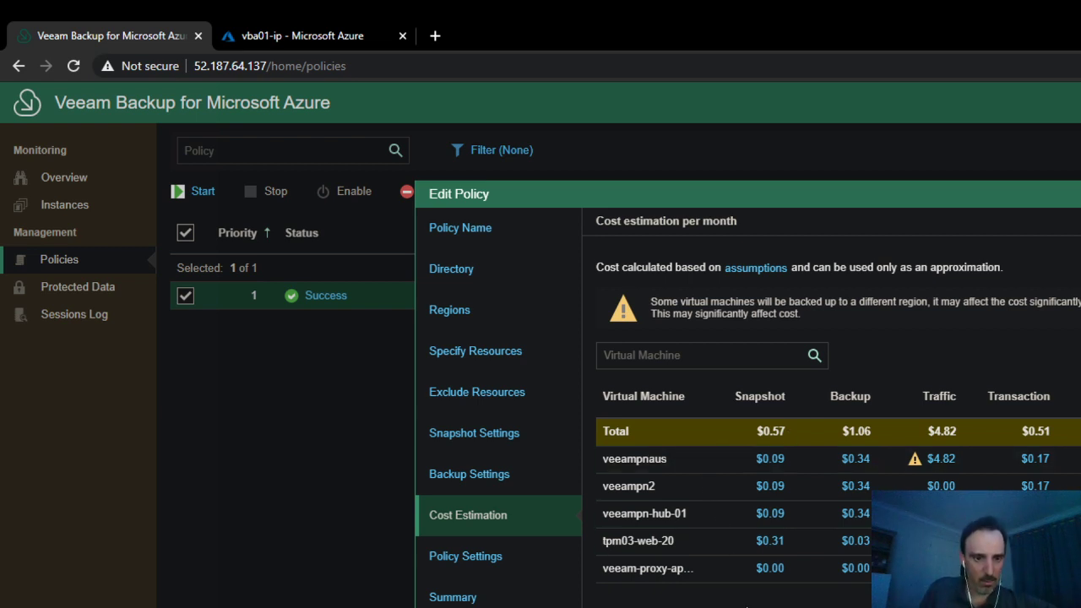
{"action": "left_click", "coordinate": [464, 557]}
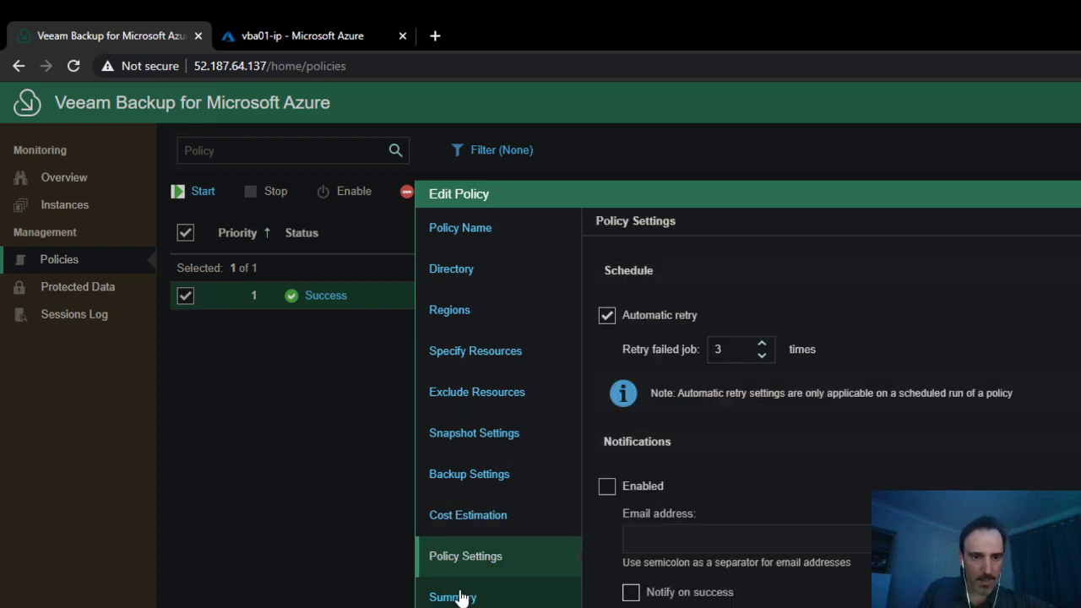
{"action": "left_click", "coordinate": [460, 597]}
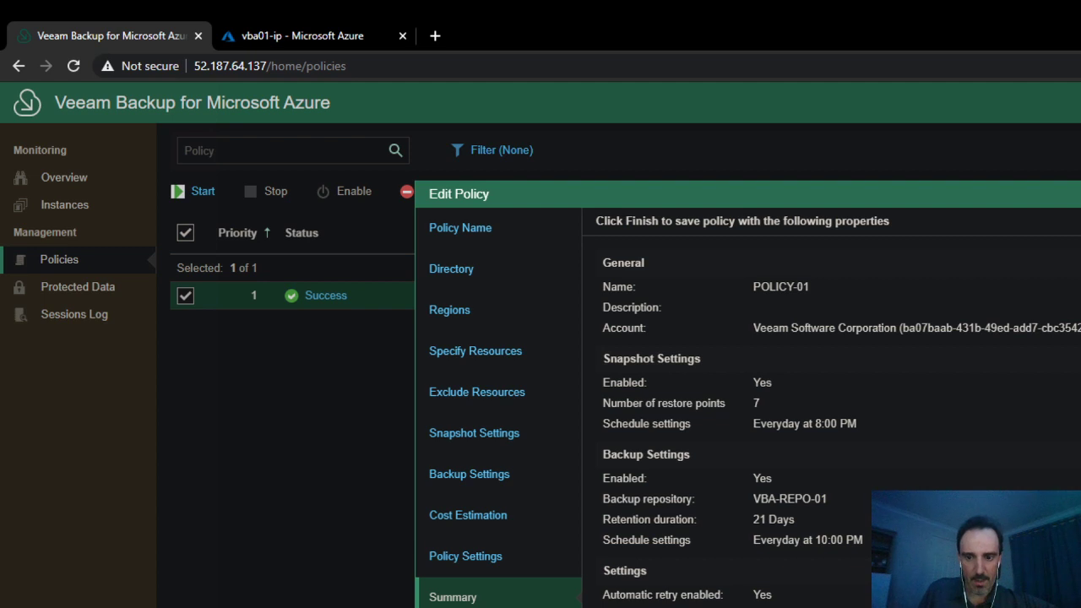
{"action": "left_click", "coordinate": [971, 603]}
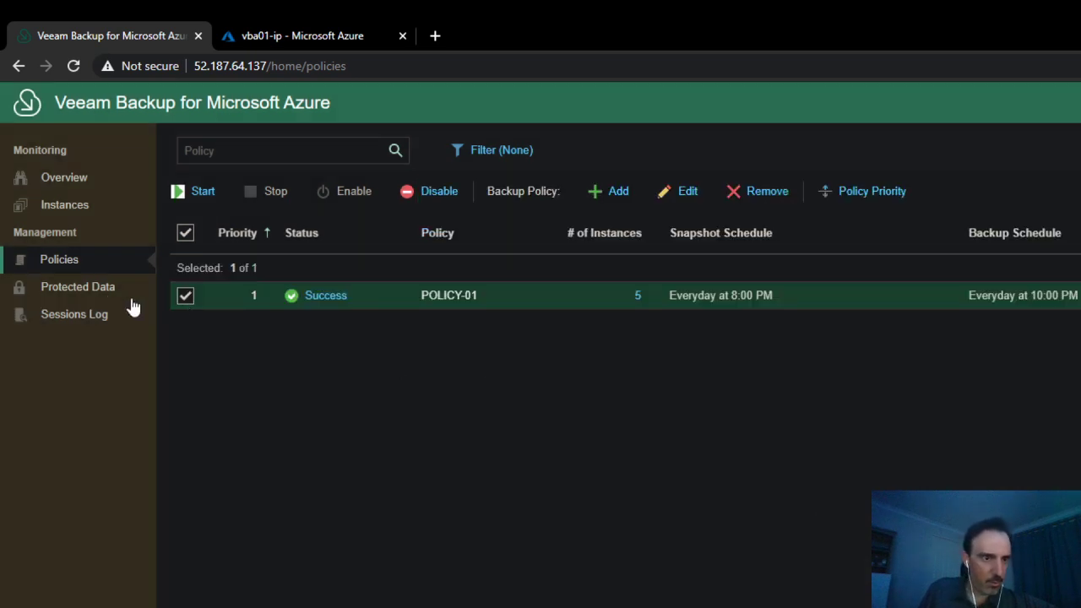
View the available restore points of the protected VM tpm03-web-20 and the restore options for its VBA-REPO-01 backup
{"action": "left_click", "coordinate": [101, 295]}
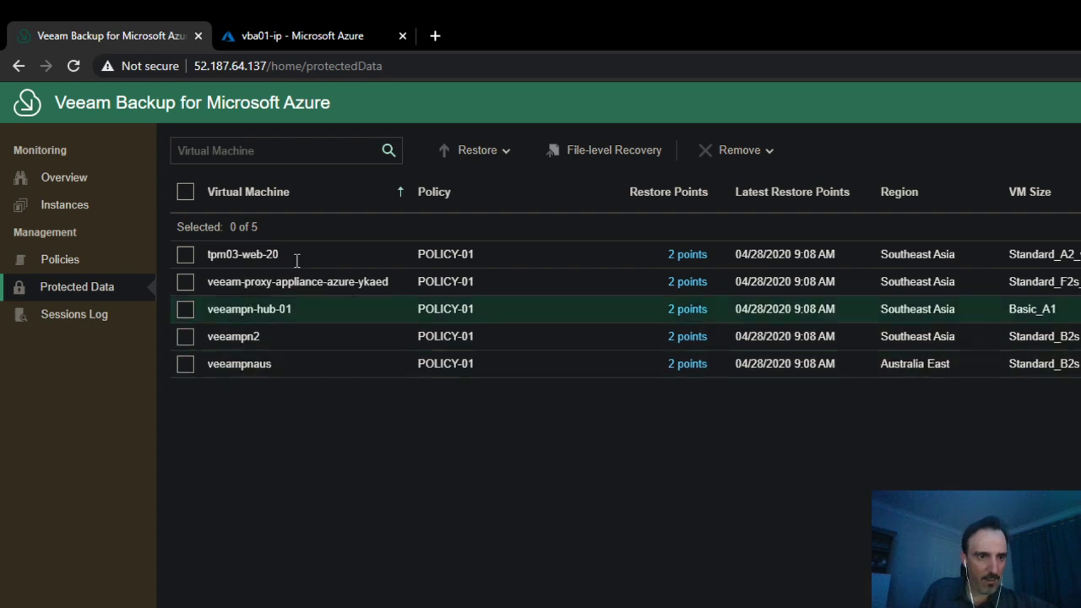
{"action": "left_click", "coordinate": [697, 257]}
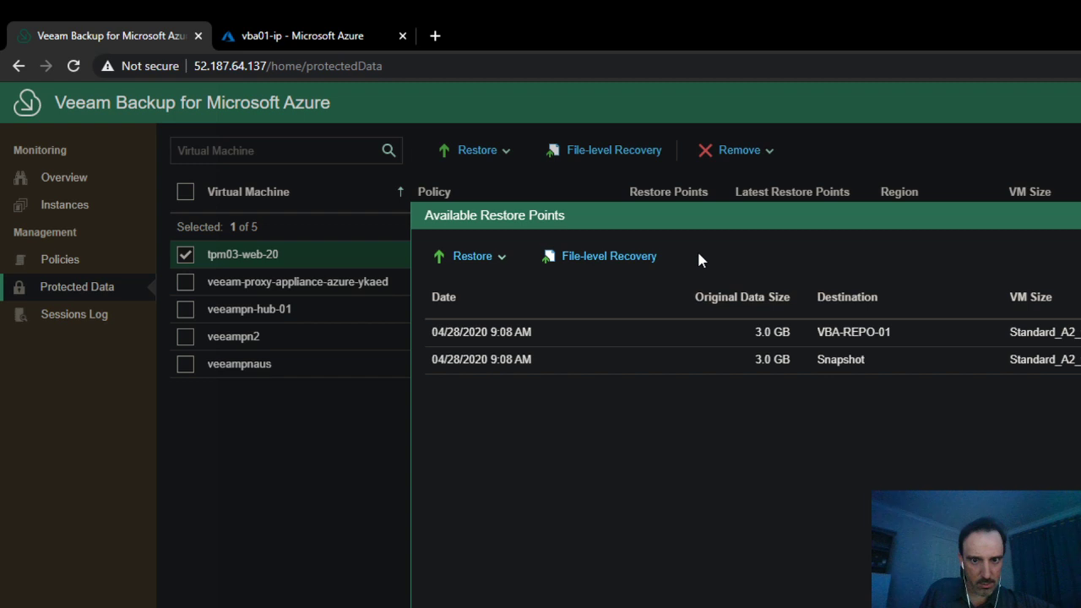
{"action": "left_click", "coordinate": [827, 363]}
{"action": "left_click", "coordinate": [874, 332]}
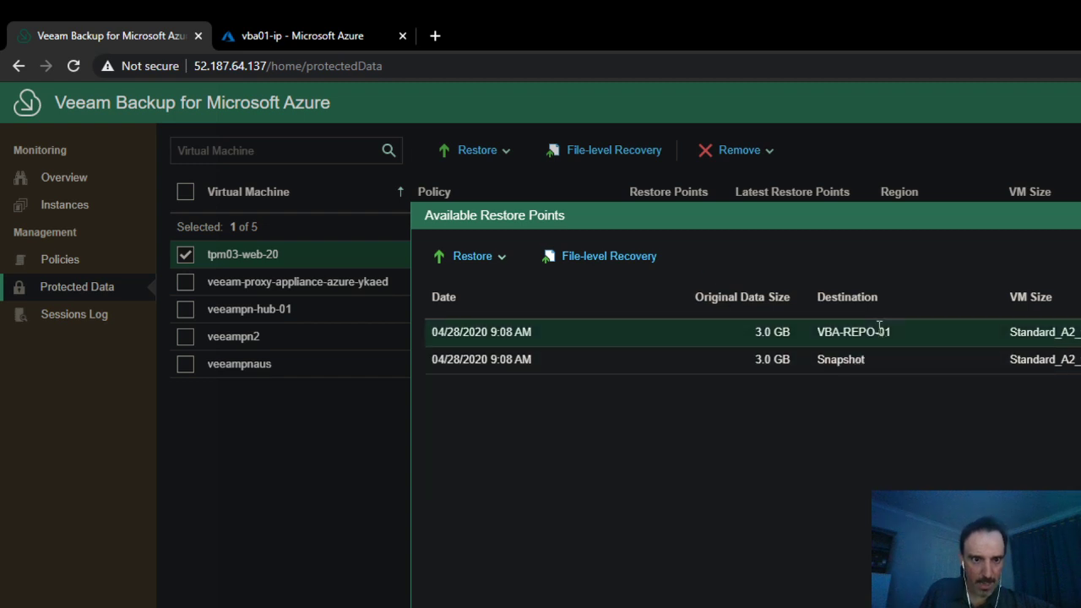
{"action": "left_click", "coordinate": [503, 262]}
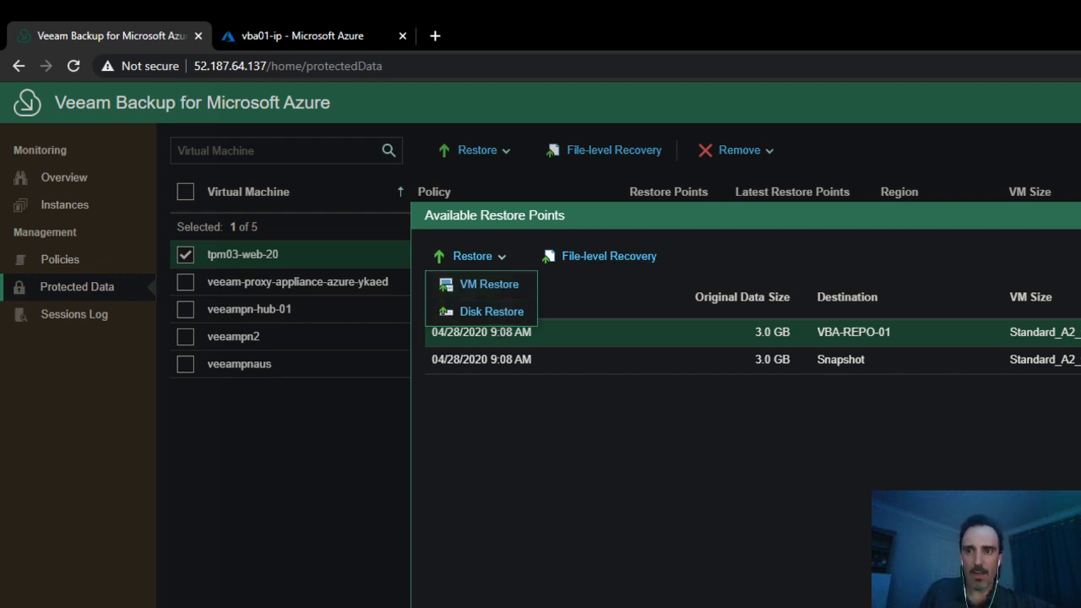
{"action": "key", "text": "Escape"}
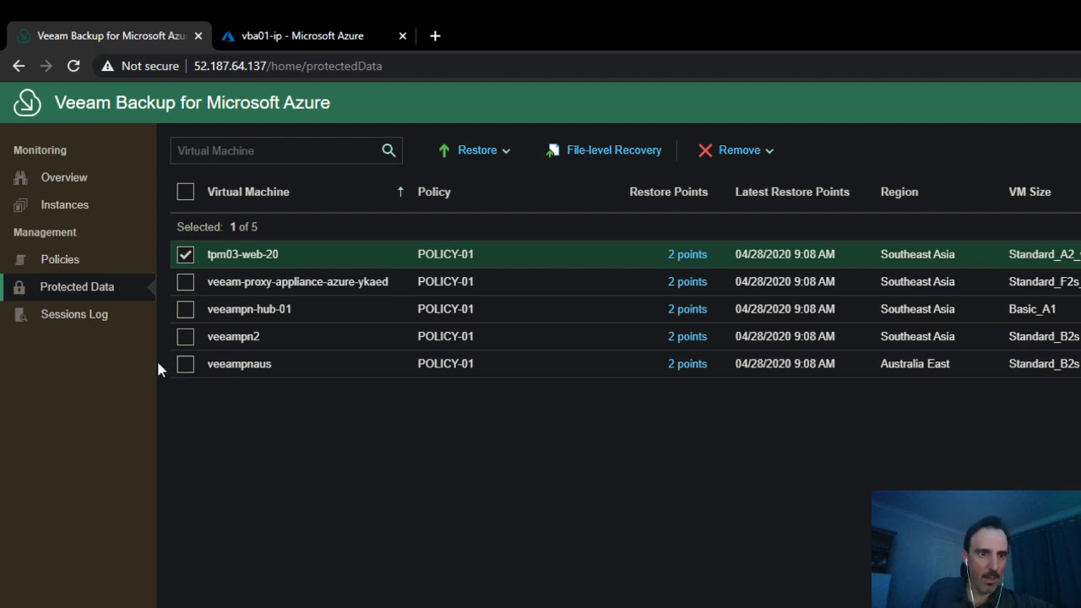
View the sessions log and the list of virtual machine instances
{"action": "left_click", "coordinate": [93, 325]}
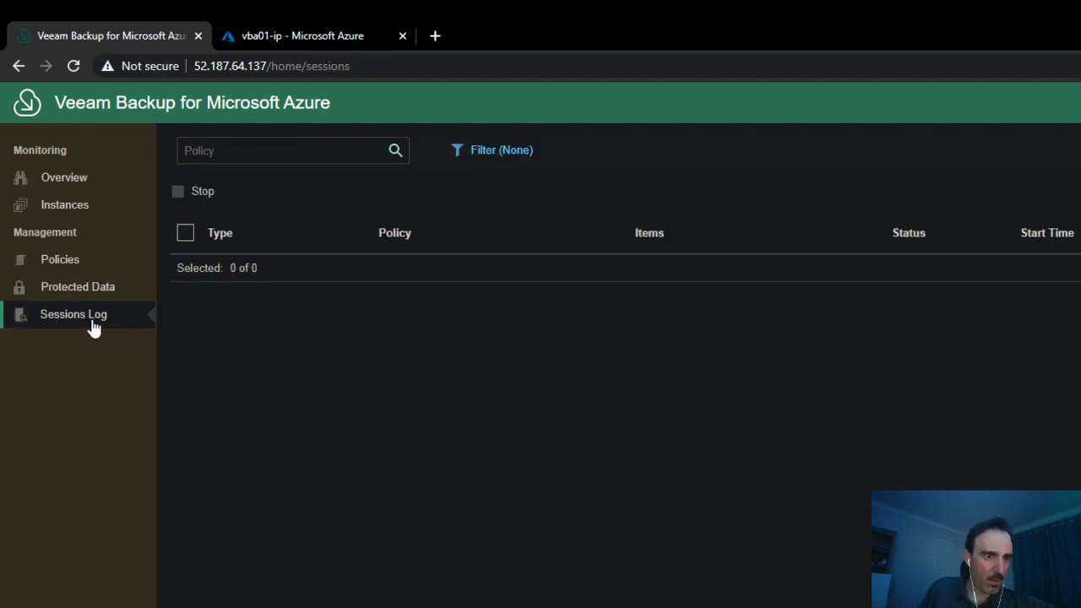
{"action": "left_click", "coordinate": [74, 211]}
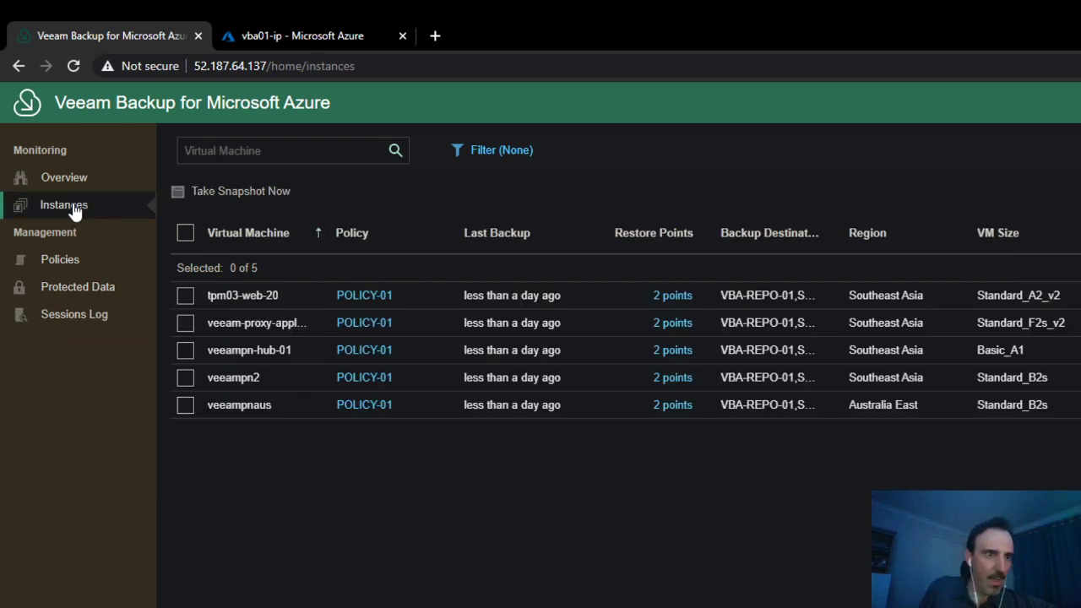
{"action": "left_click", "coordinate": [403, 64]}
{"action": "left_click", "coordinate": [402, 64]}
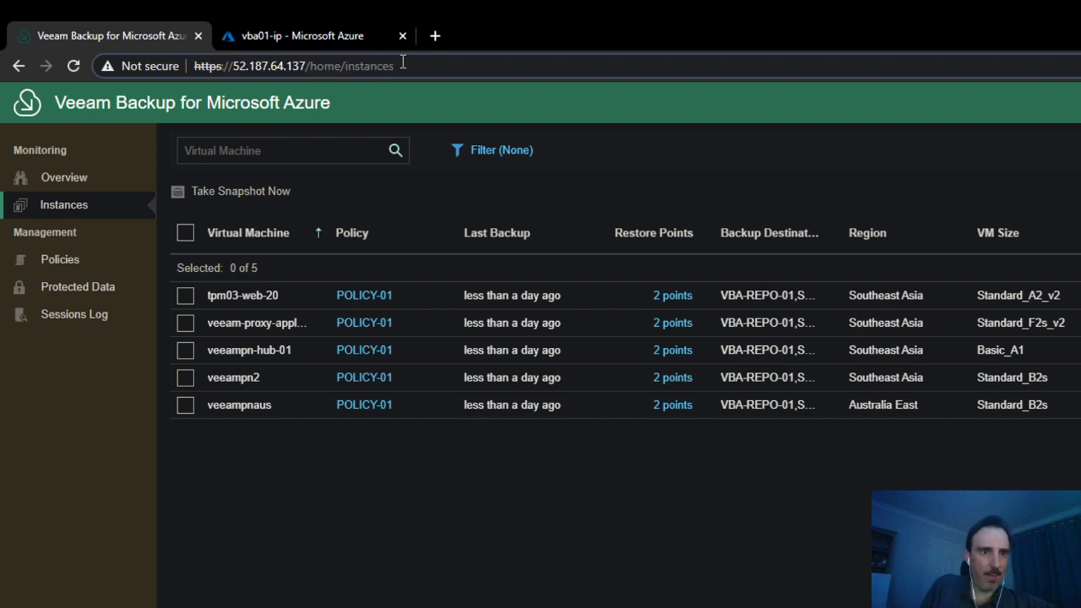
{"action": "key", "text": "BackSpace"}
{"action": "key", "text": "BackSpace"}
{"action": "key", "text": "BackSpace"}
{"action": "key", "text": "BackSpace"}
{"action": "key", "text": "BackSpace"}
{"action": "key", "text": "BackSpace"}
{"action": "key", "text": "BackSpace"}
{"action": "key", "text": "BackSpace"}
{"action": "key", "text": "BackSpace"}
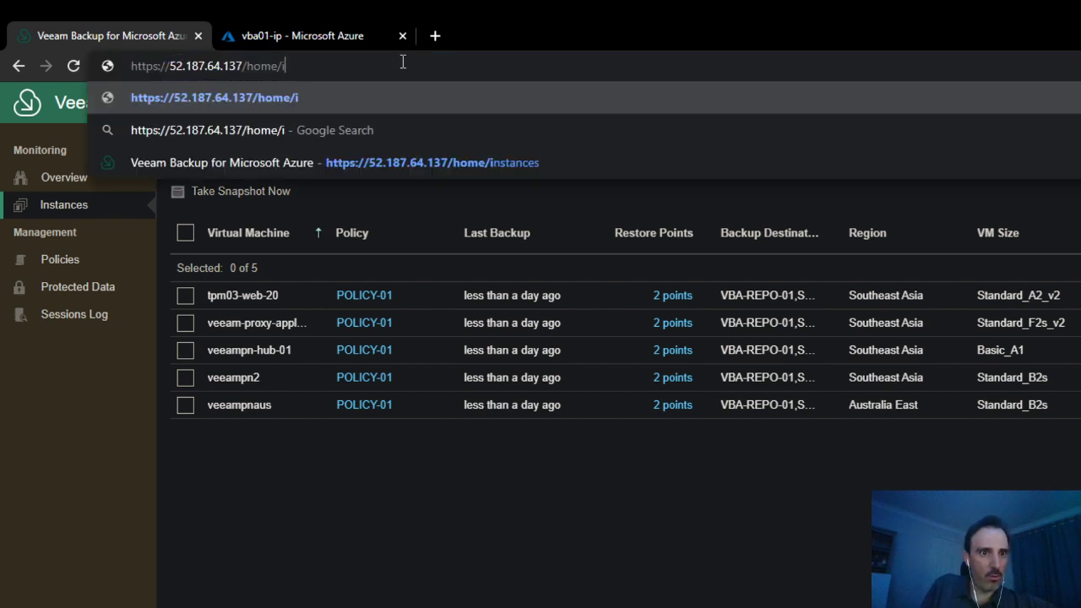
{"action": "key", "text": "BackSpace"}
{"action": "key", "text": "BackSpace"}
{"action": "key", "text": "BackSpace"}
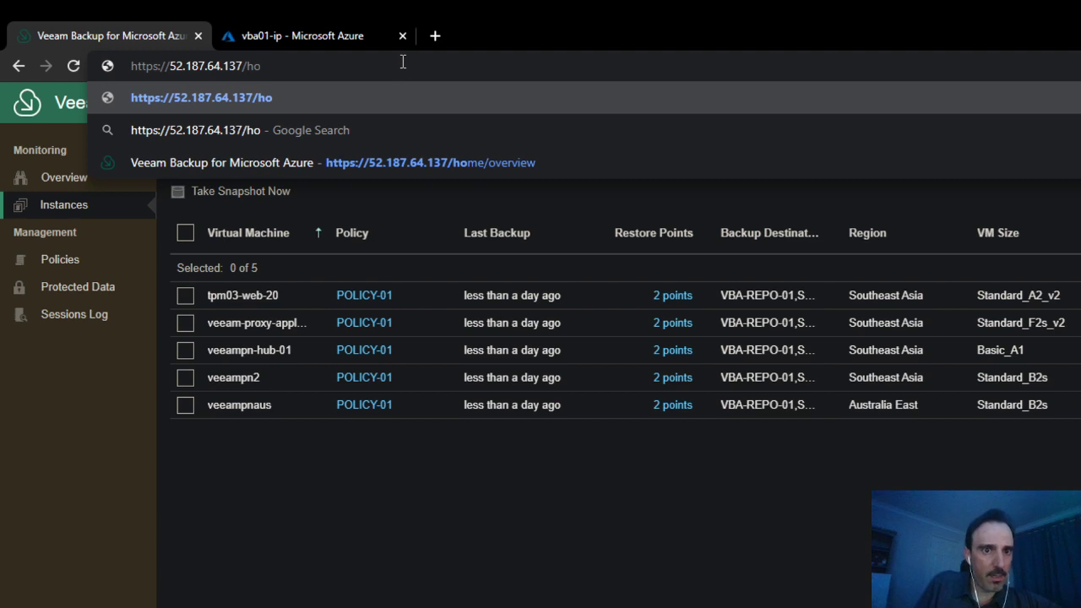
{"action": "key", "text": "BackSpace"}
{"action": "key", "text": "BackSpace"}
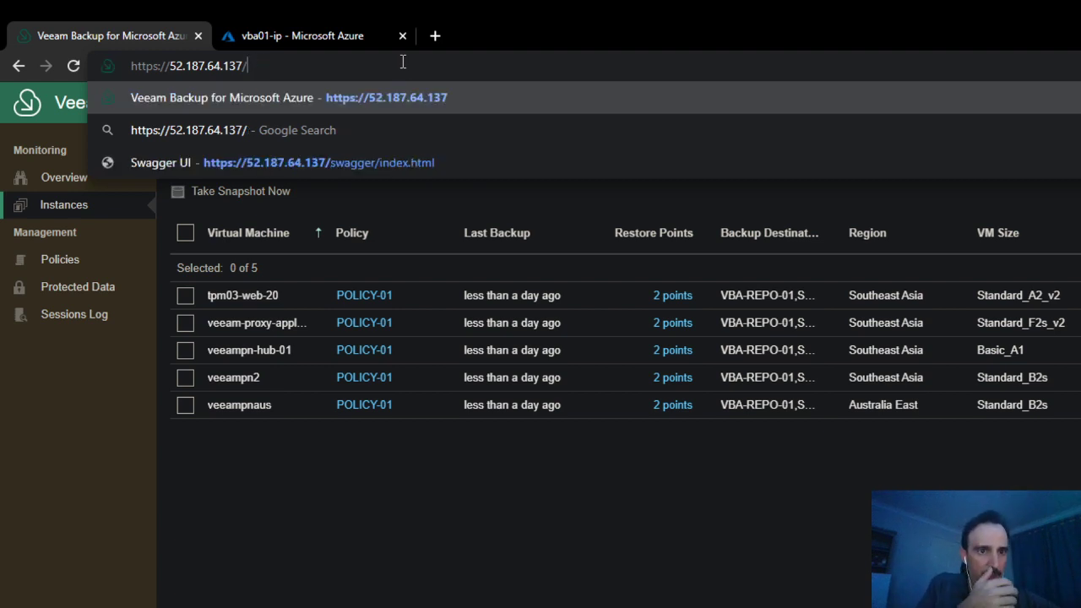
{"action": "key", "text": "Down"}
{"action": "key", "text": "Down"}
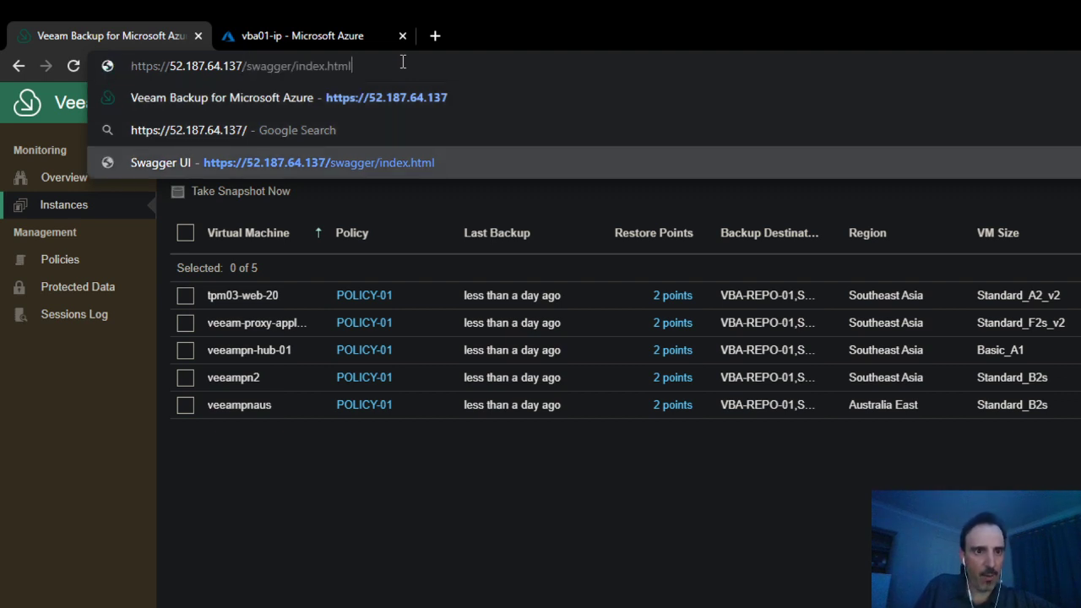
{"action": "key", "text": "Return"}
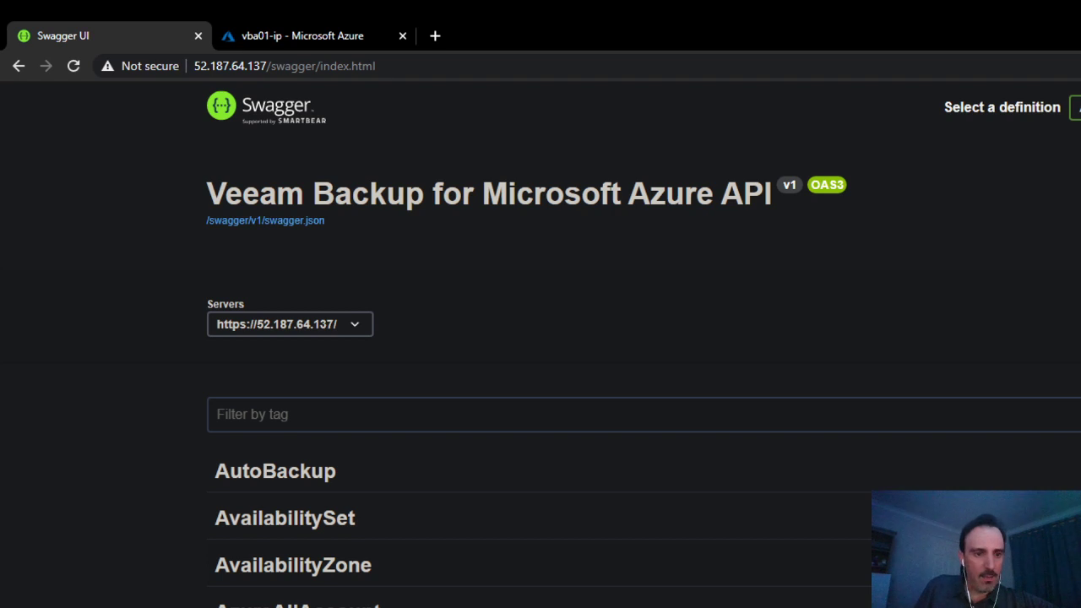
View the API's available bearer authorization and close it without entering a token
{"action": "scroll", "coordinate": [540, 338], "scroll_direction": "down", "scroll_amount": 3}
{"action": "scroll", "coordinate": [541, 337], "scroll_direction": "up", "scroll_amount": 3}
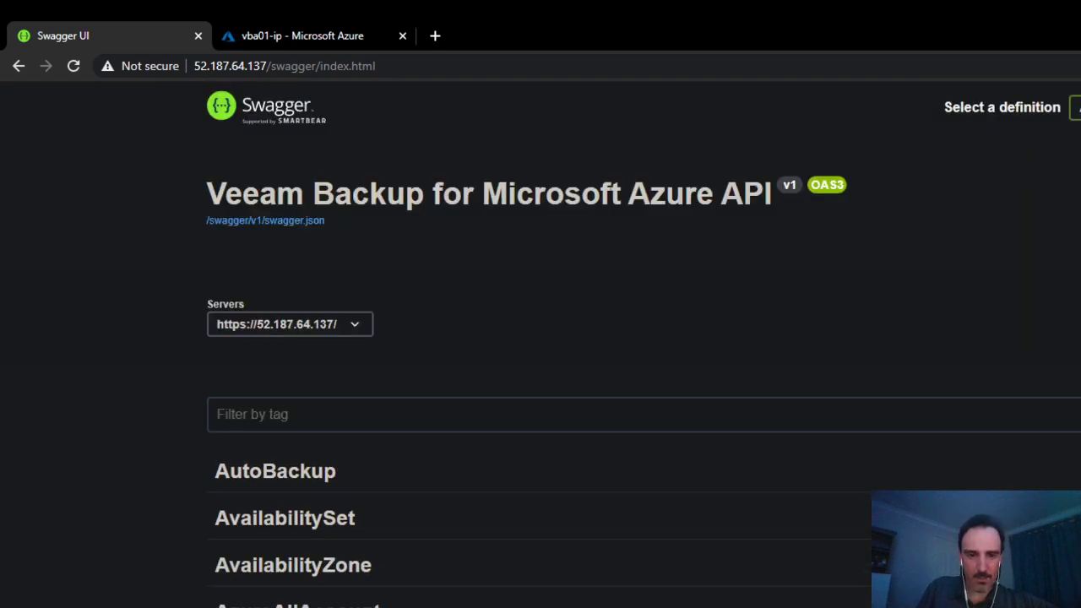
{"action": "left_click", "coordinate": [1080, 324]}
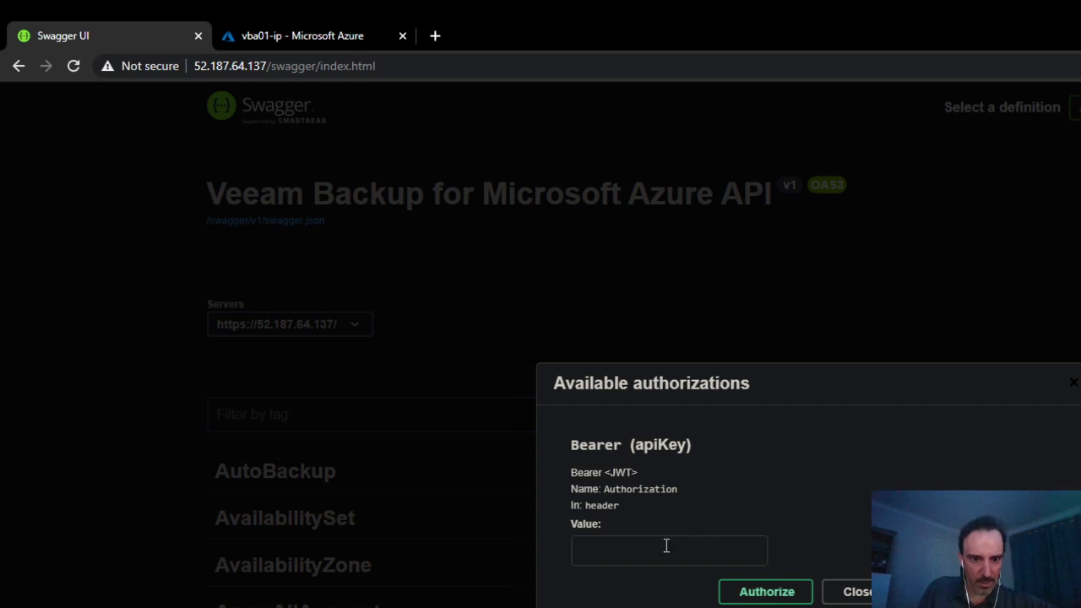
{"action": "left_click", "coordinate": [1074, 384]}
Browse the API categories and expand the Login operations
{"action": "scroll", "coordinate": [540, 338], "scroll_direction": "down", "scroll_amount": 2}
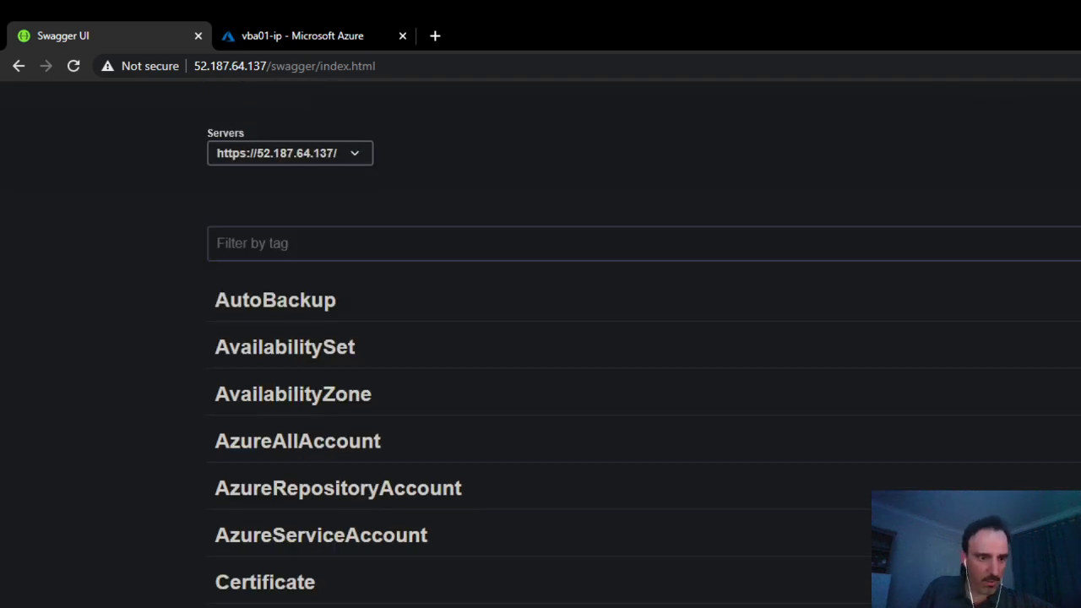
{"action": "scroll", "coordinate": [540, 338], "scroll_direction": "down", "scroll_amount": 5}
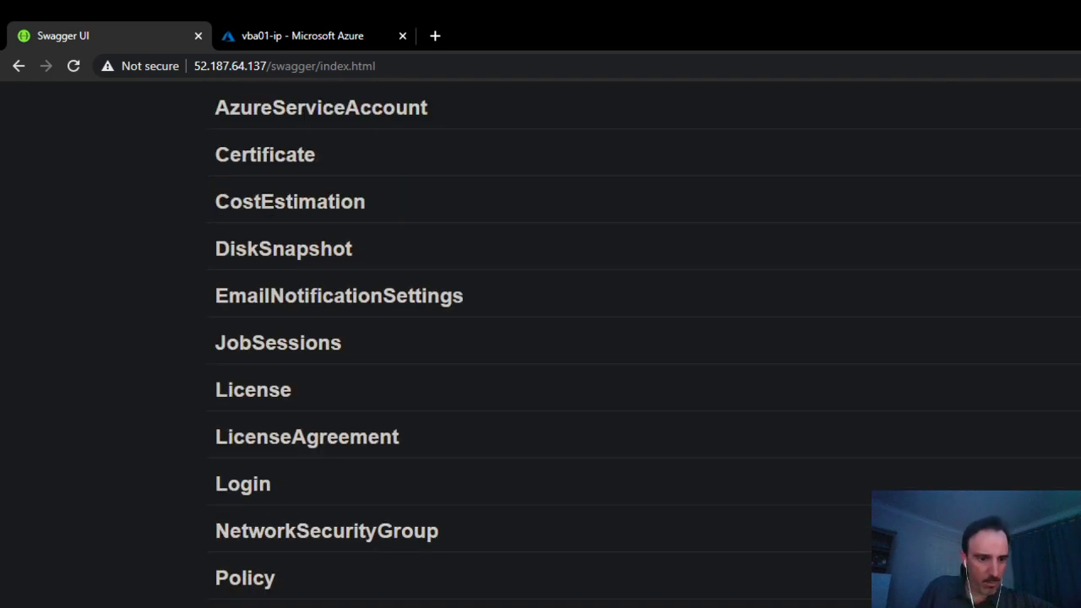
{"action": "scroll", "coordinate": [1004, 386], "scroll_direction": "down", "scroll_amount": 2}
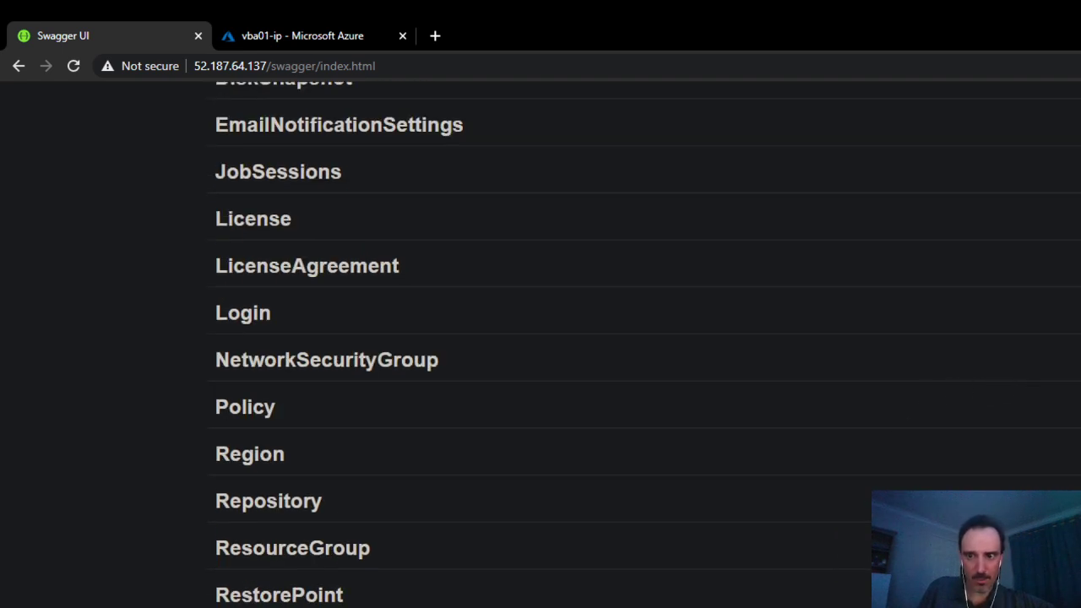
{"action": "left_click", "coordinate": [243, 314]}
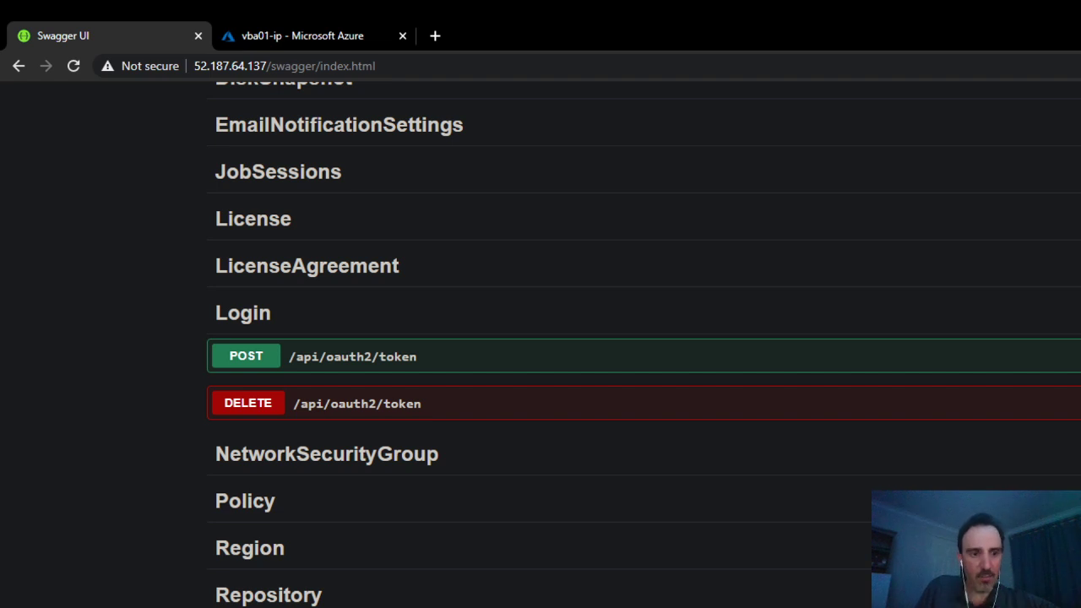
Expand the Statistics category and examine the parameters and example response of GET /api/v1/statistics/summary
{"action": "scroll", "coordinate": [540, 338], "scroll_direction": "down", "scroll_amount": 5}
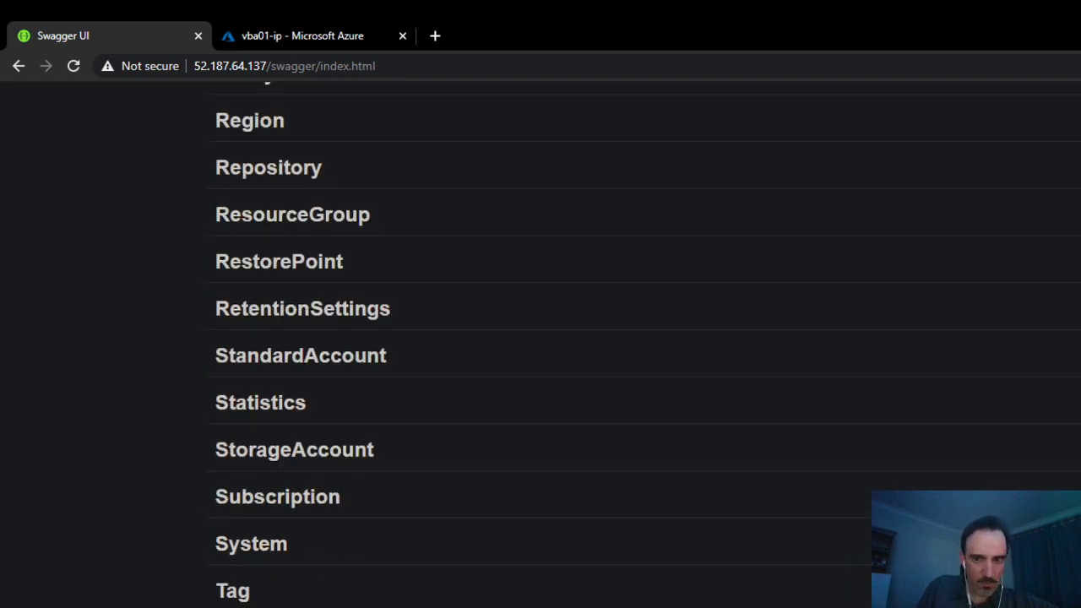
{"action": "left_click", "coordinate": [260, 403]}
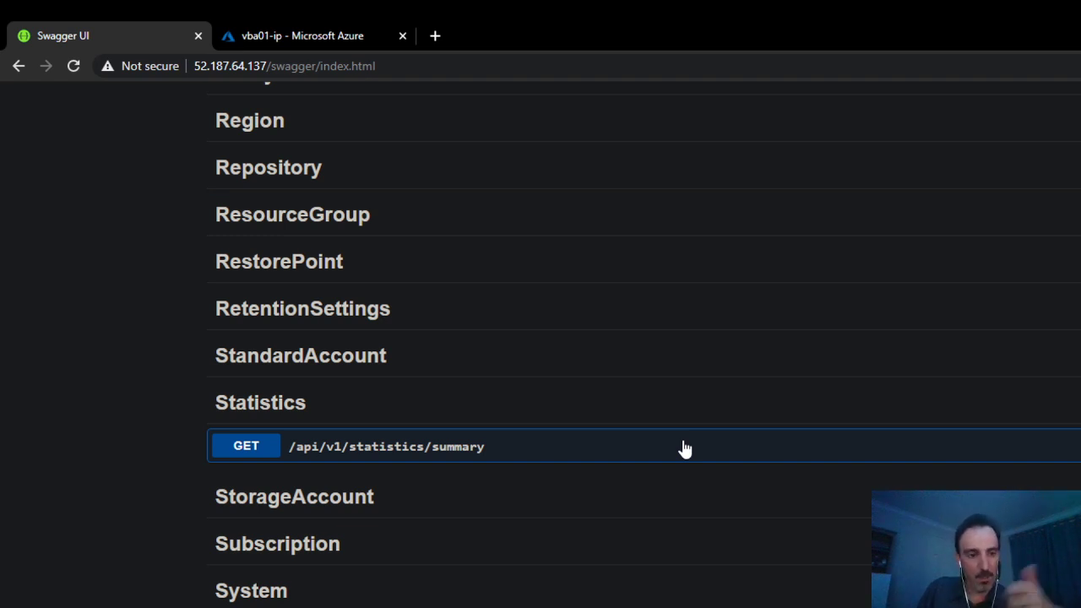
{"action": "left_click", "coordinate": [243, 450]}
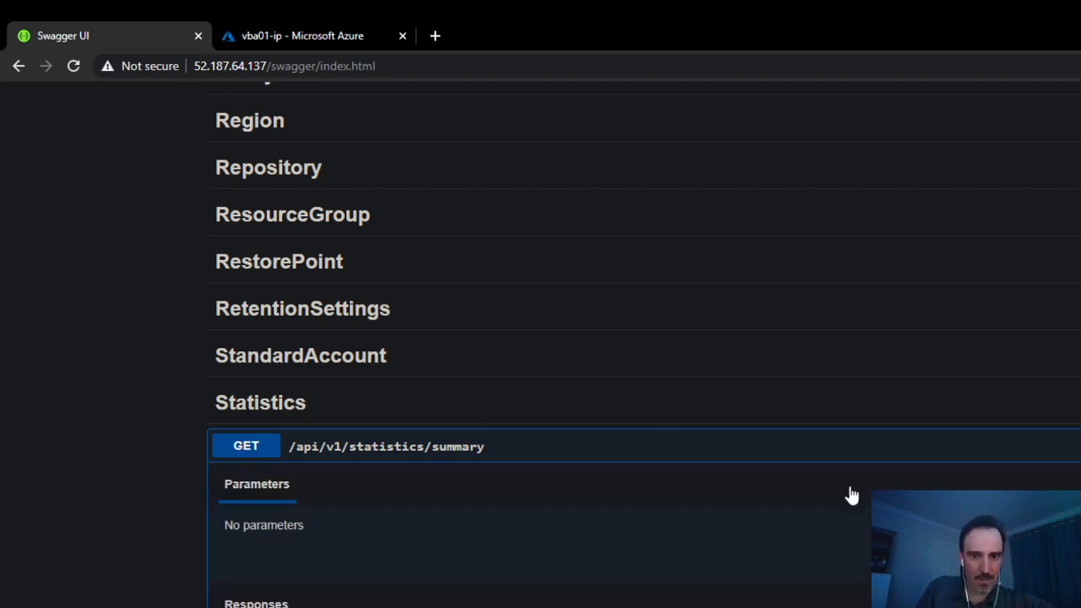
{"action": "scroll", "coordinate": [540, 338], "scroll_direction": "down", "scroll_amount": 4}
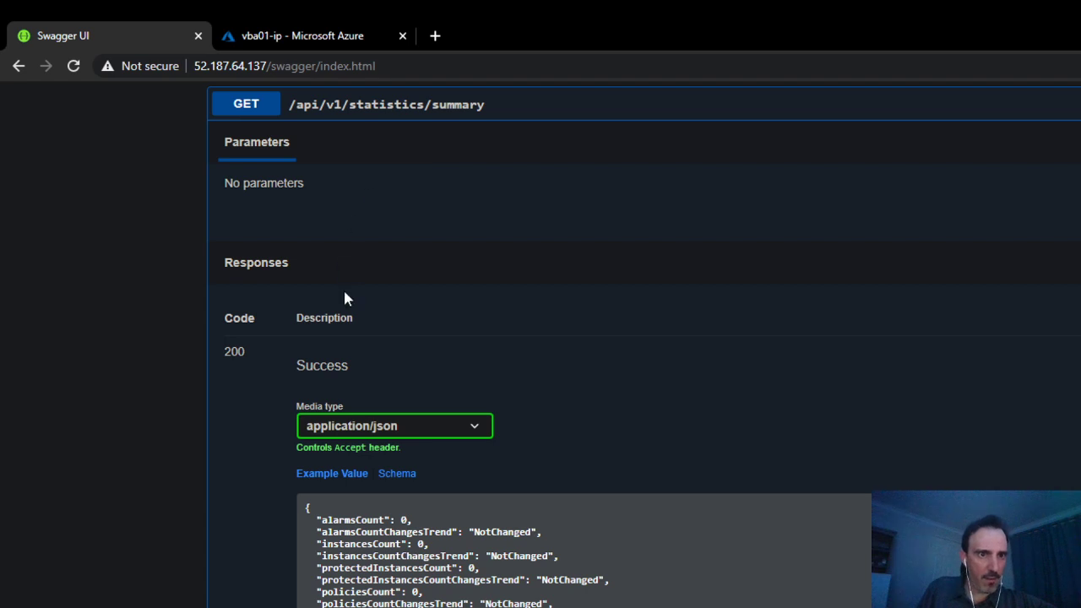
{"action": "scroll", "coordinate": [540, 338], "scroll_direction": "up", "scroll_amount": 15}
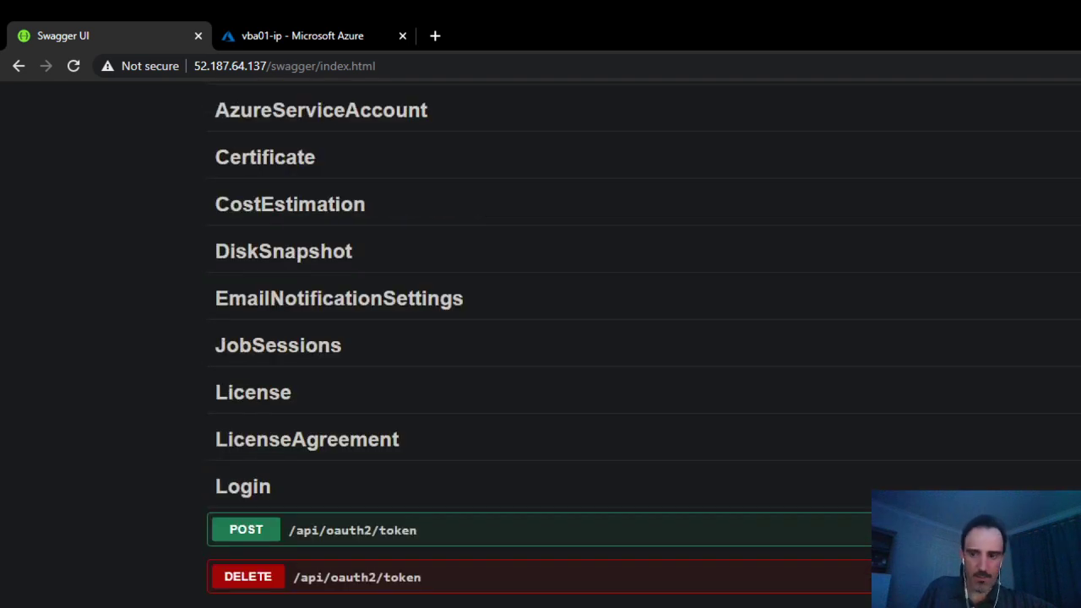